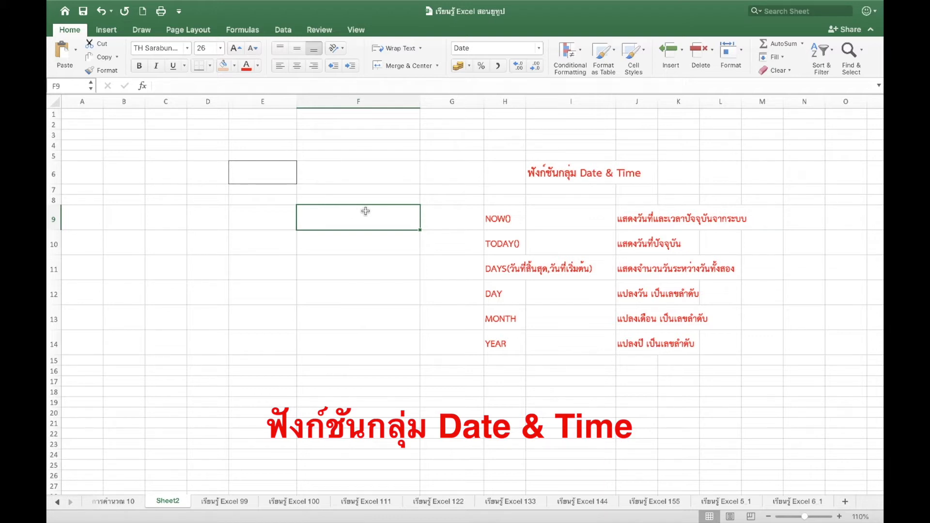
- Review the NOW, TODAY, DAYS, DAY, MONTH and YEAR function labels and their descriptions
left_click(501, 218)
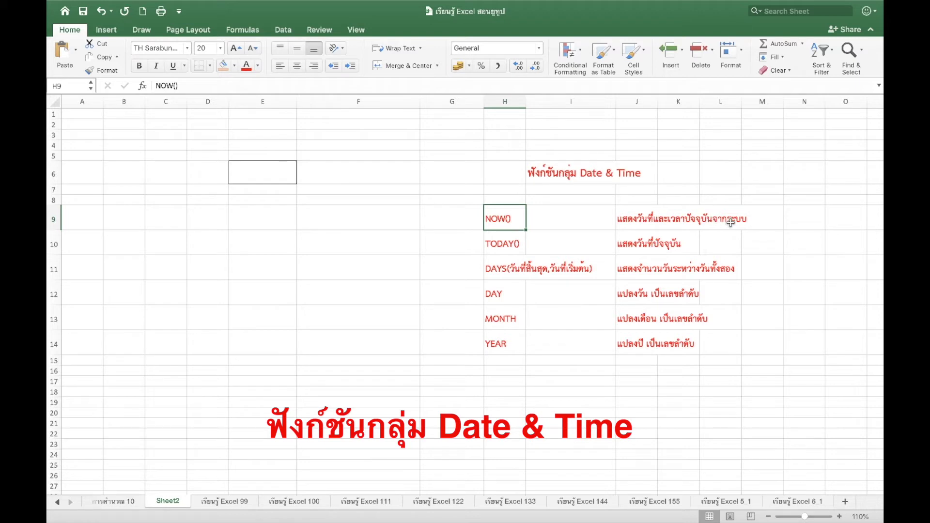
left_click(505, 243)
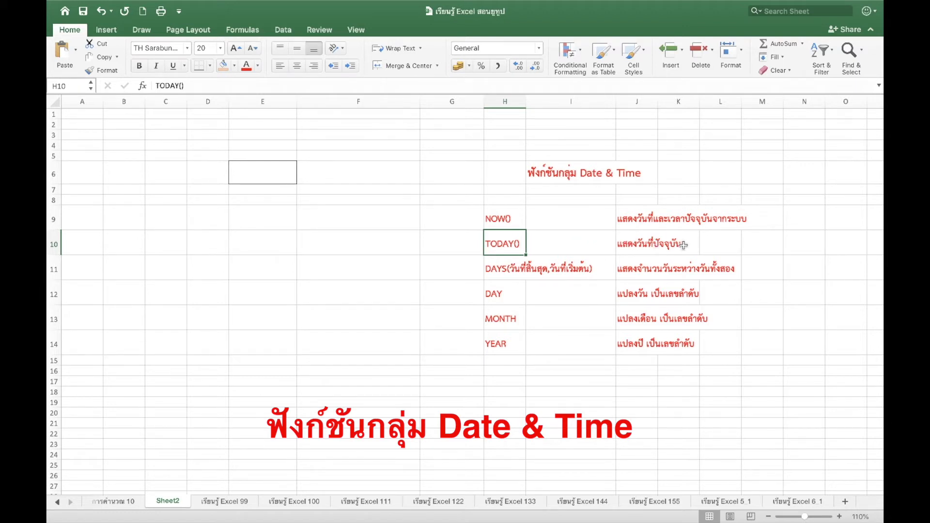
left_click(499, 274)
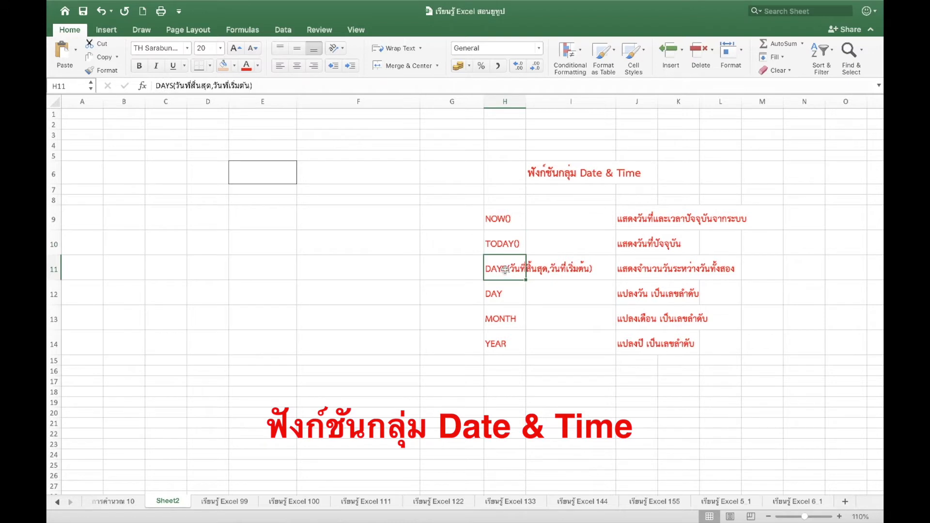
left_click(640, 276)
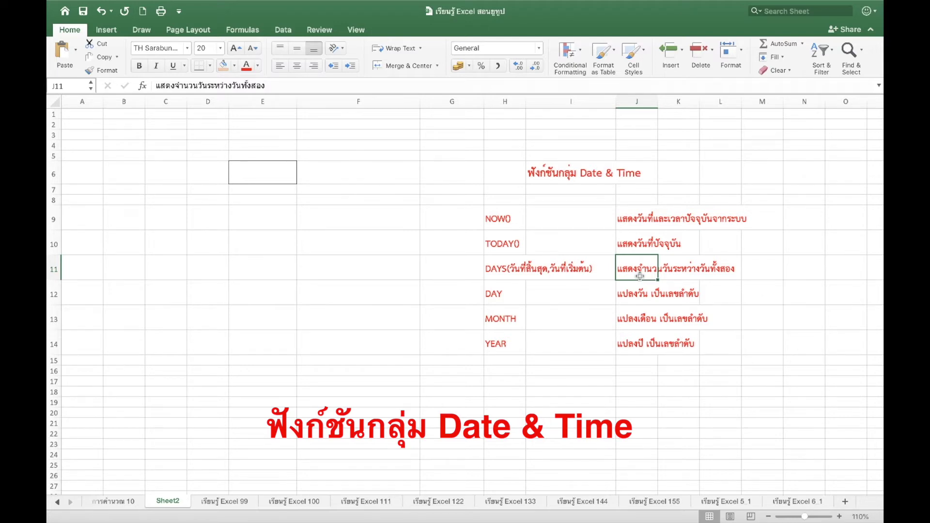
left_click(509, 296)
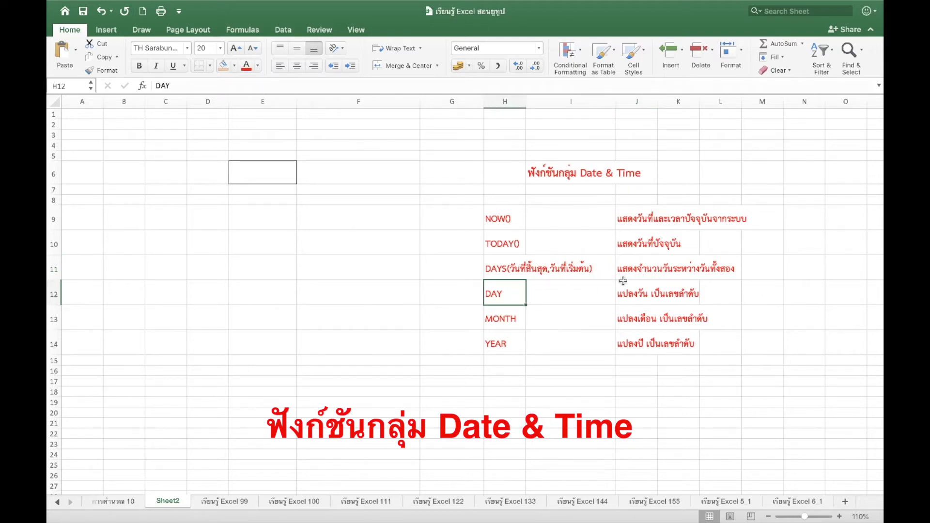
left_click(648, 288)
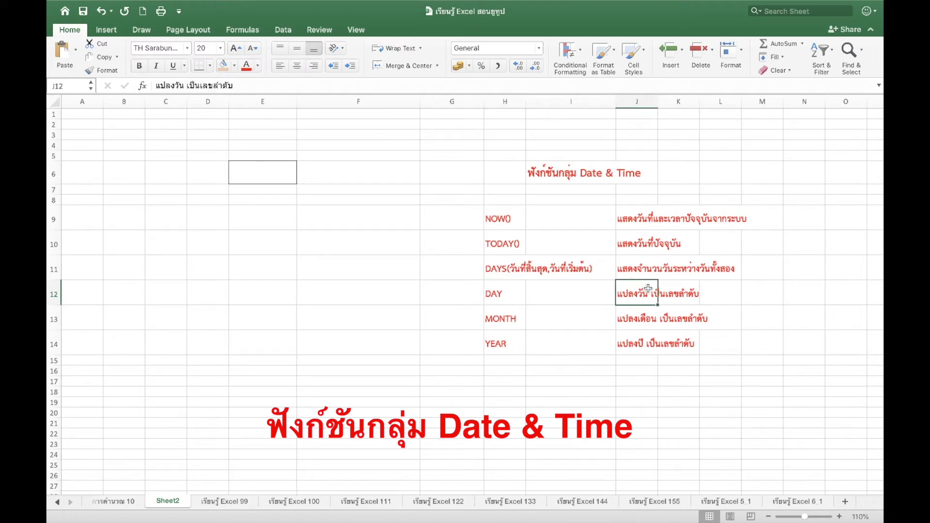
left_click(514, 320)
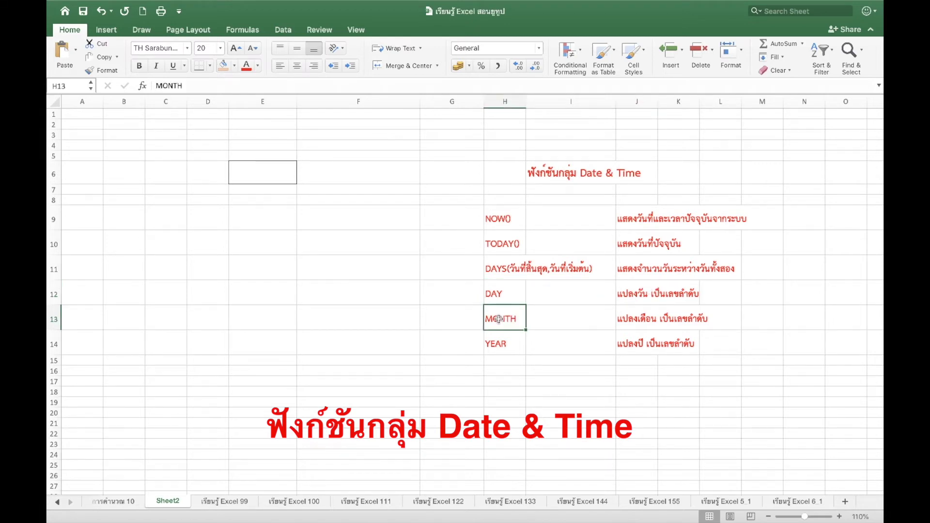
left_click(645, 313)
left_click(498, 342)
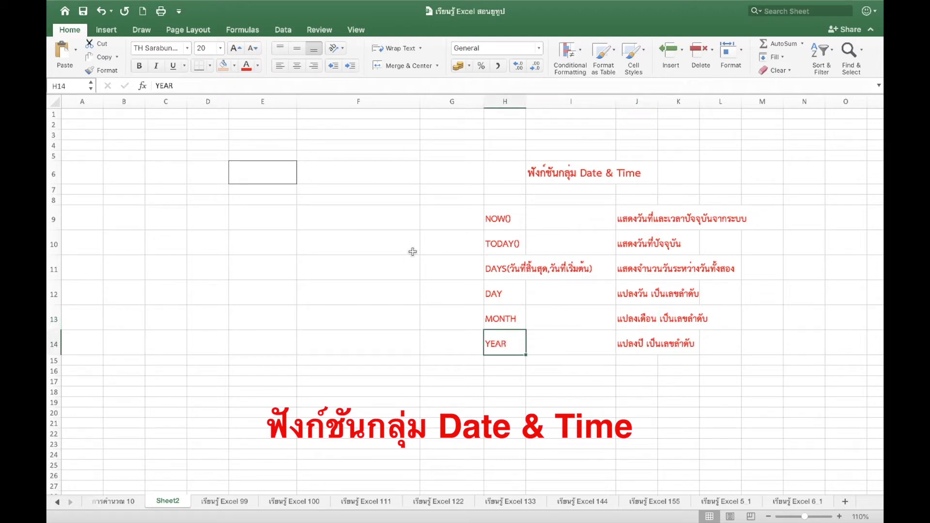
- Enter the formula =NOW() in cell F9
left_click(271, 217)
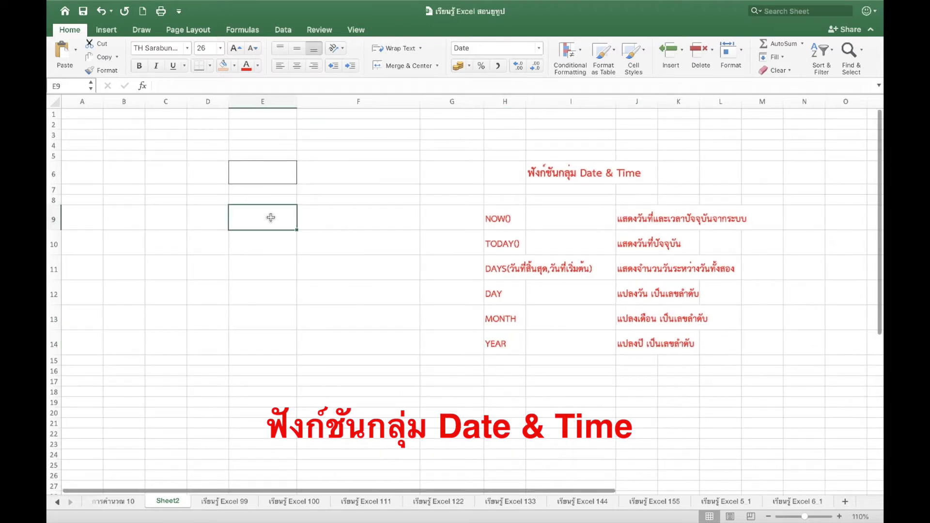
left_click(341, 220)
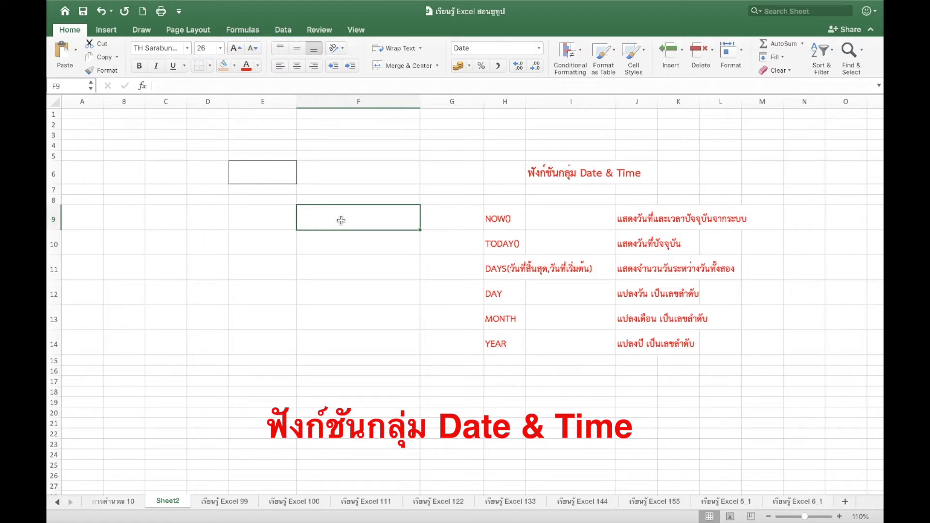
type("=")
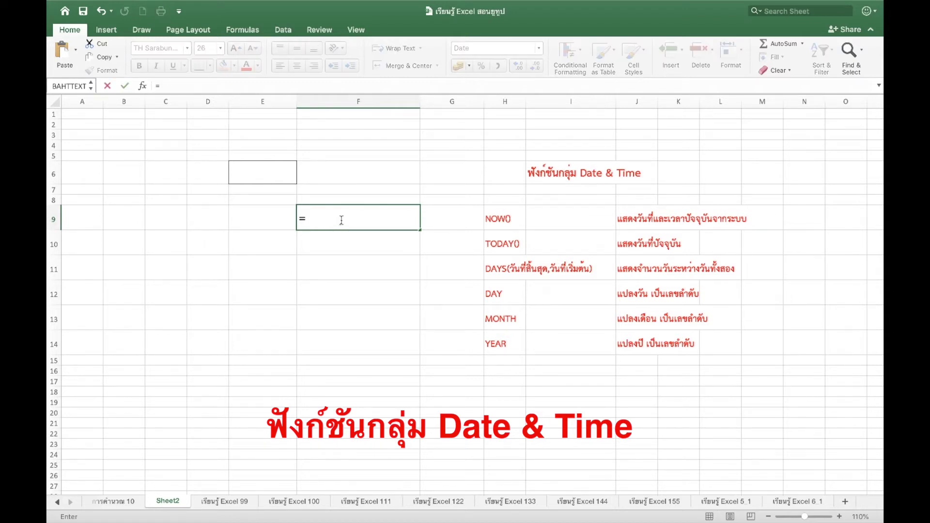
type("NOW")
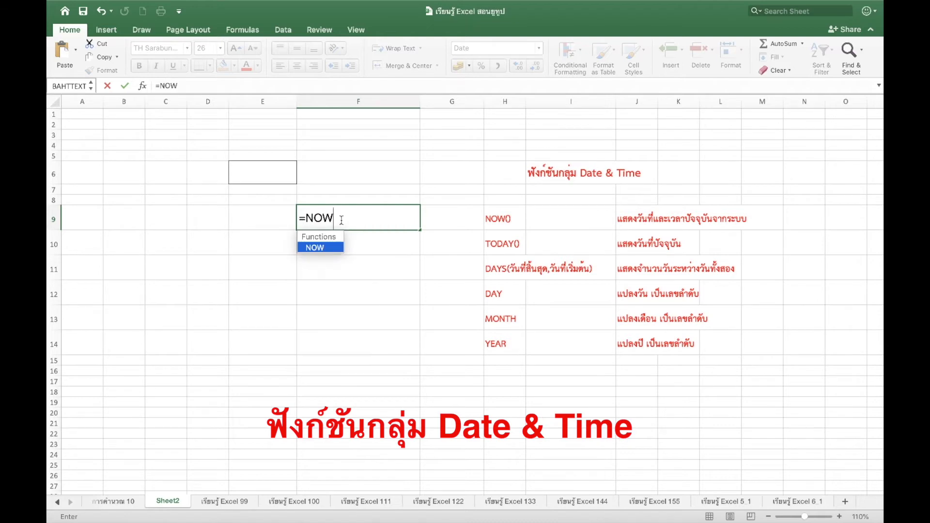
type("(")
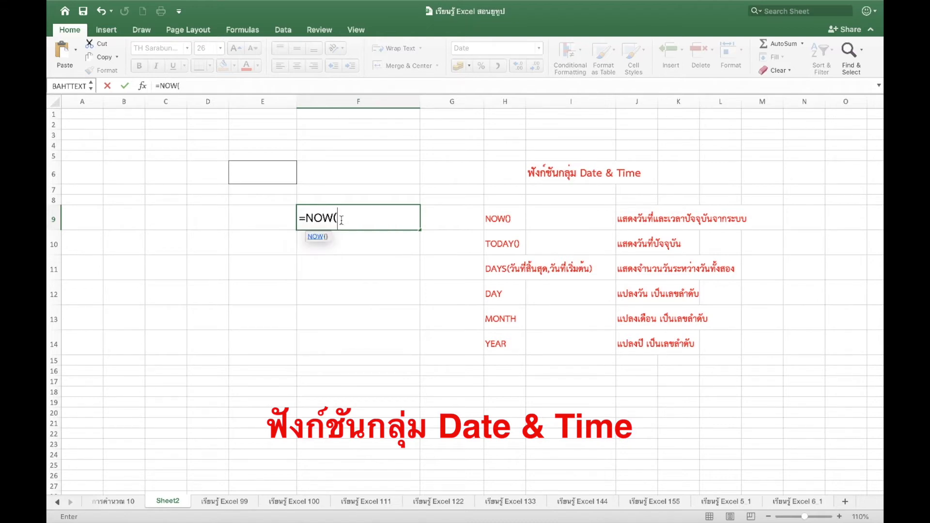
type(")")
key("Return")
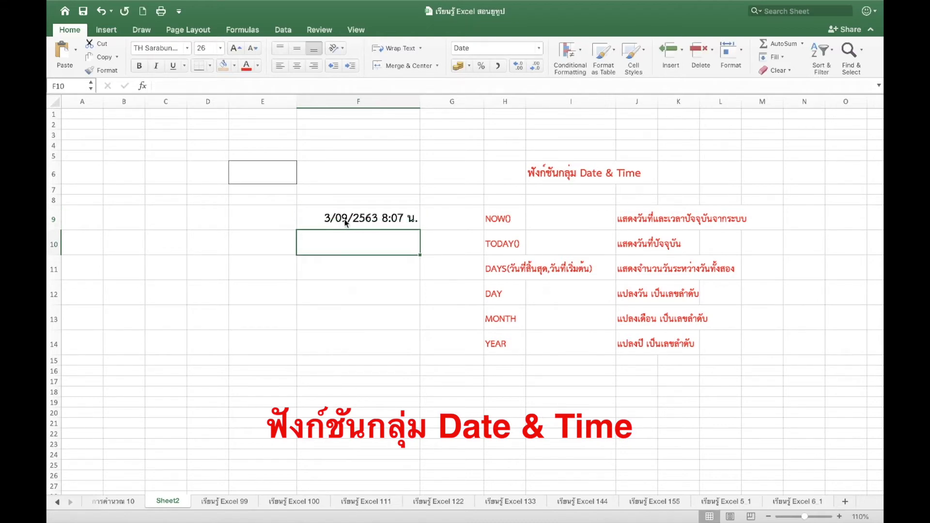
left_click(367, 209)
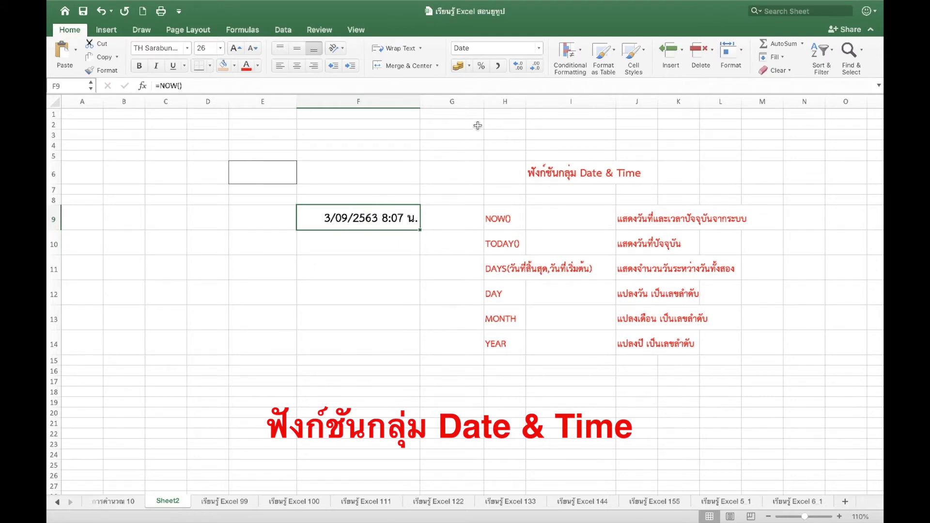
- Format F9 with the AM/PM date-time type 14/03/2555 1:30 PM
left_click(538, 48)
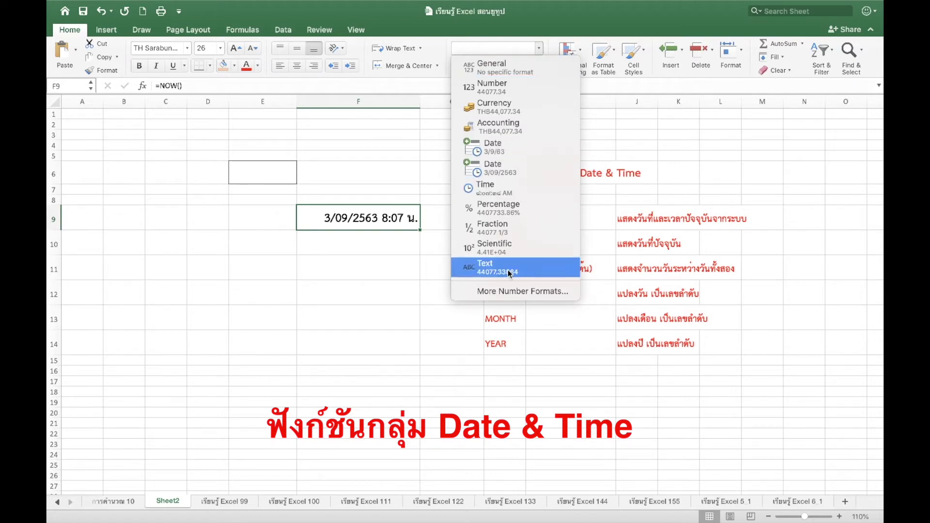
left_click(504, 291)
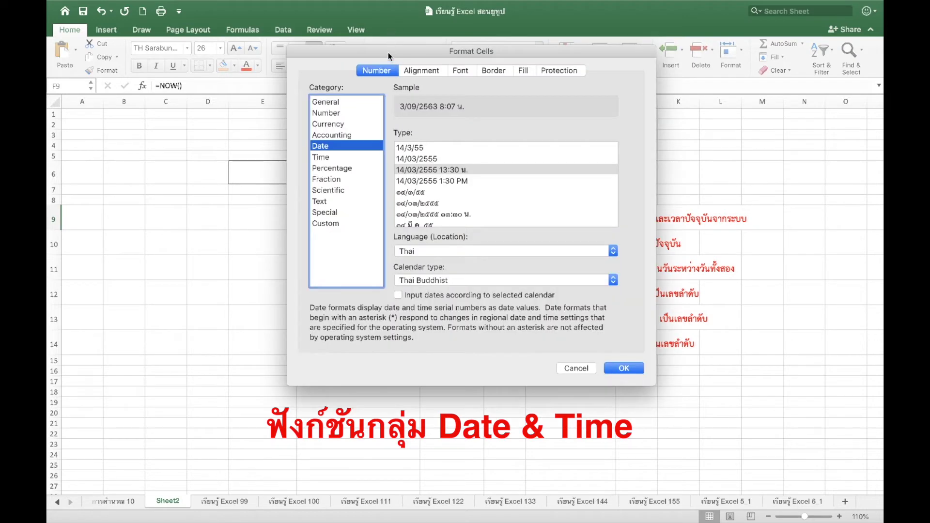
left_click_drag(388, 52, 497, 64)
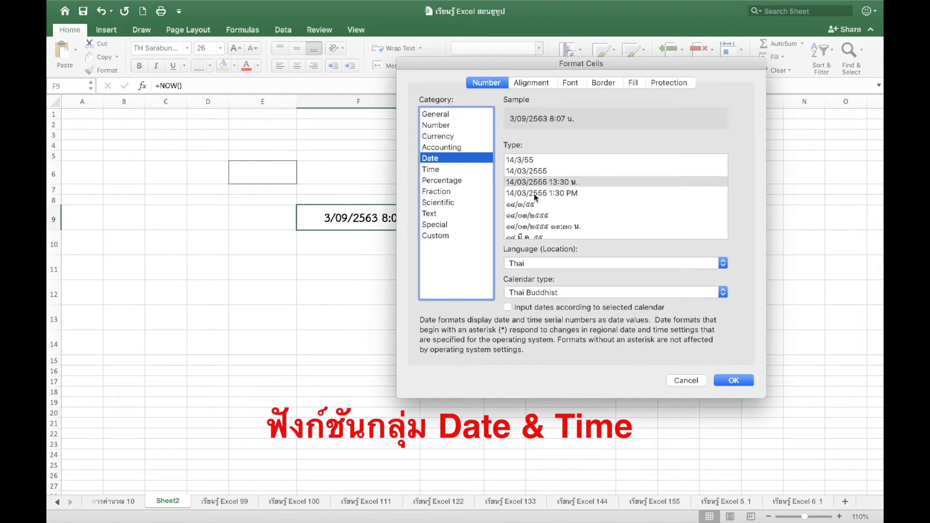
left_click(532, 192)
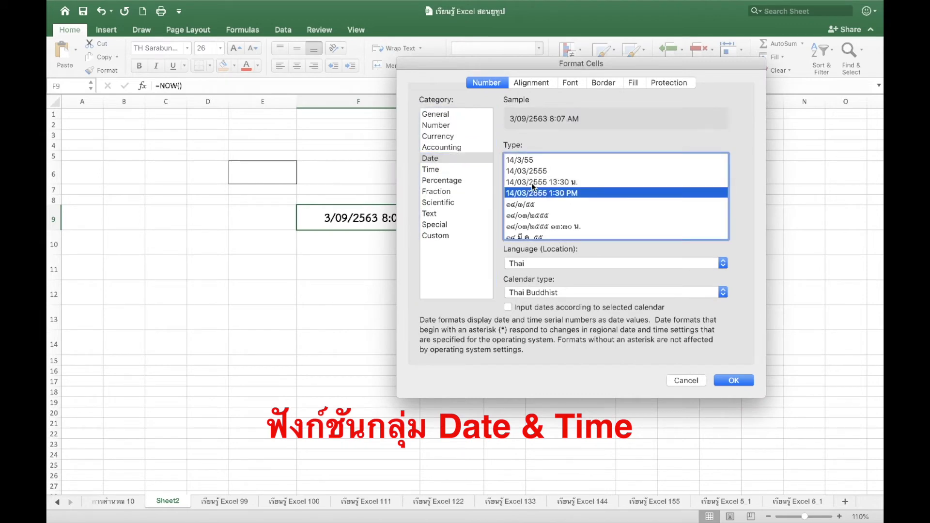
left_click(536, 182)
left_click(537, 193)
left_click(532, 180)
left_click(529, 192)
left_click(738, 380)
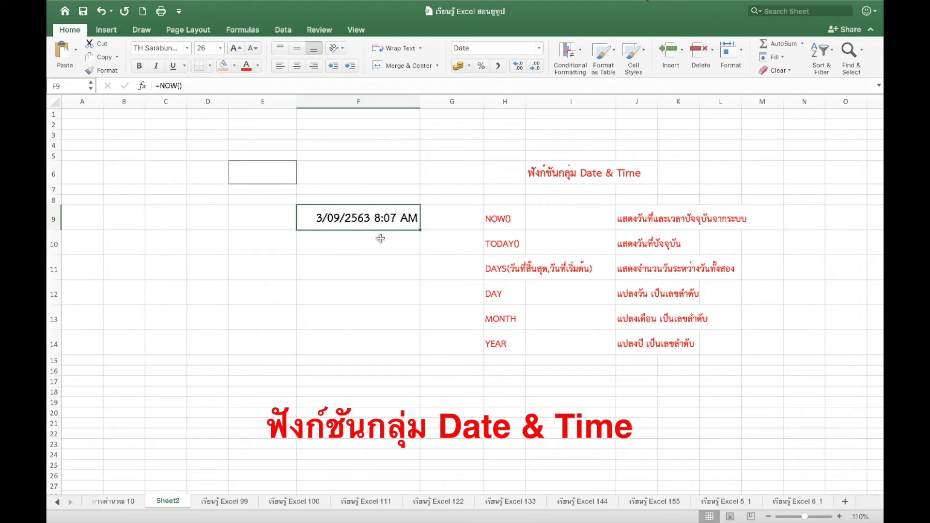
- Enter =TODAY() in cell F10 using the autocomplete suggestion
left_click(376, 242)
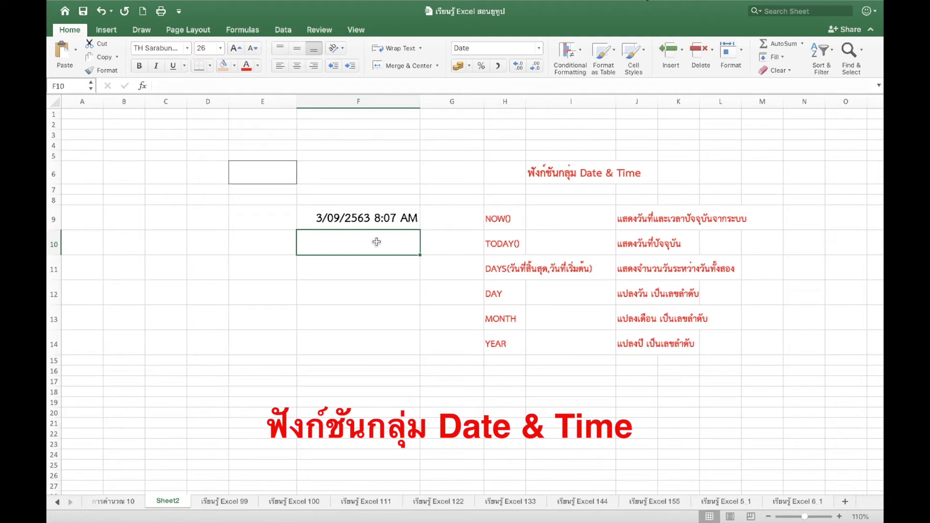
type("=T")
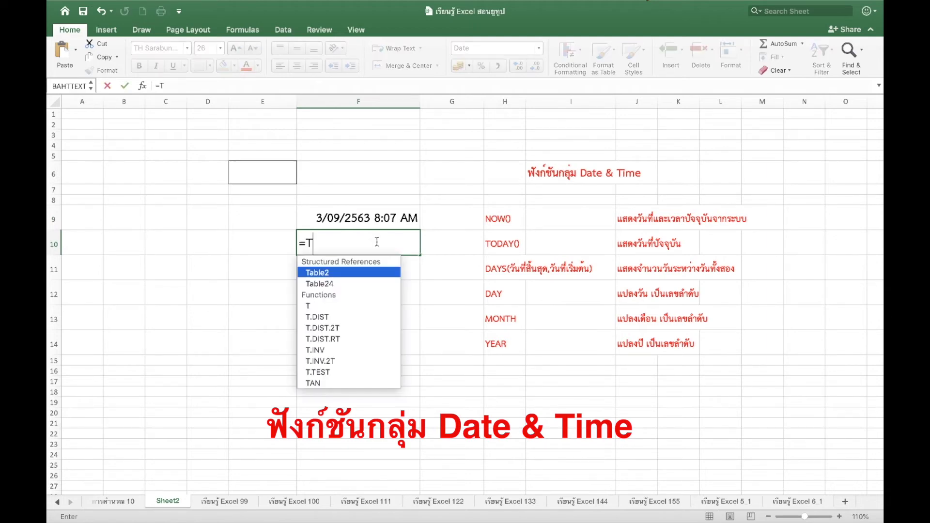
type("o")
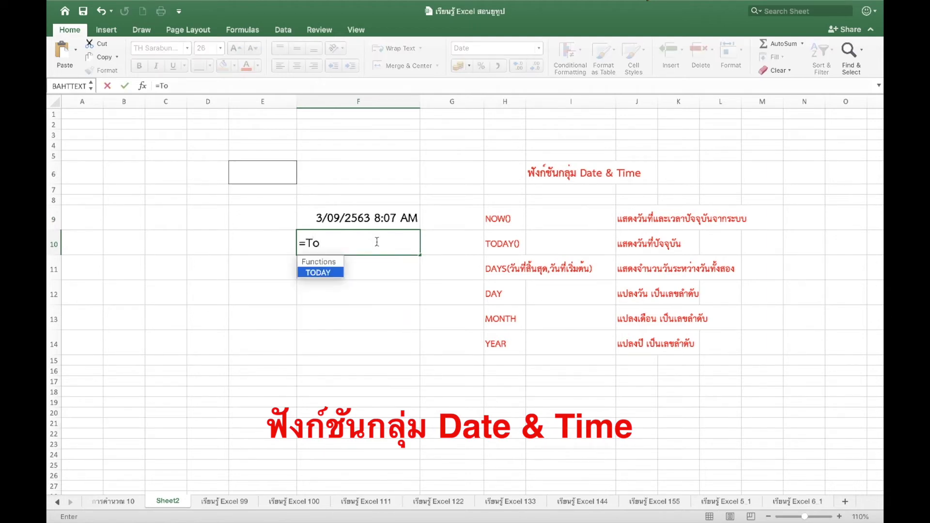
double_click(318, 274)
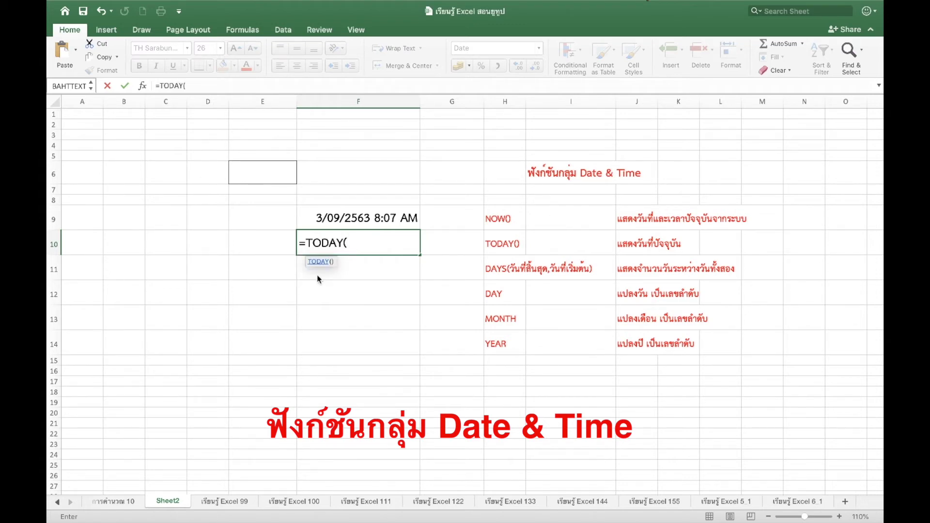
key("Return")
left_click(353, 248)
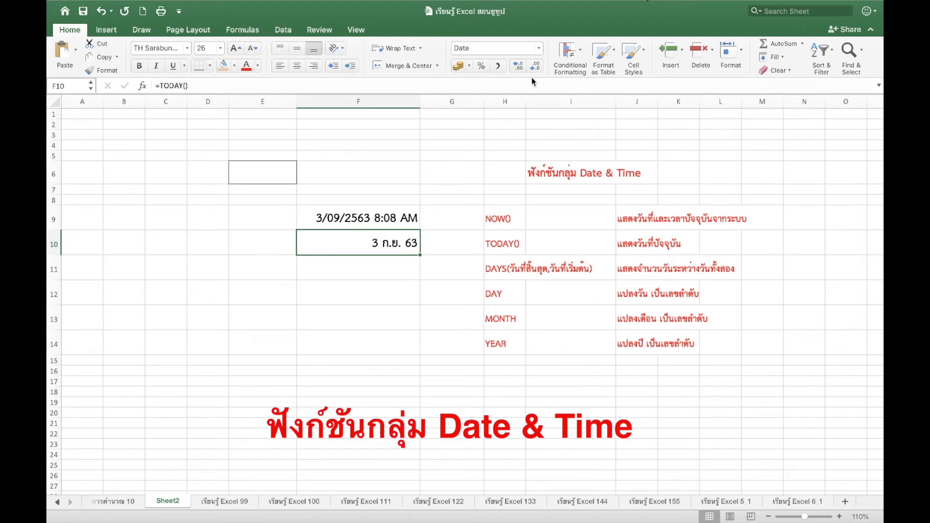
- Format F10 with the short Thai date type '14 มี.ค. 55'
left_click(540, 49)
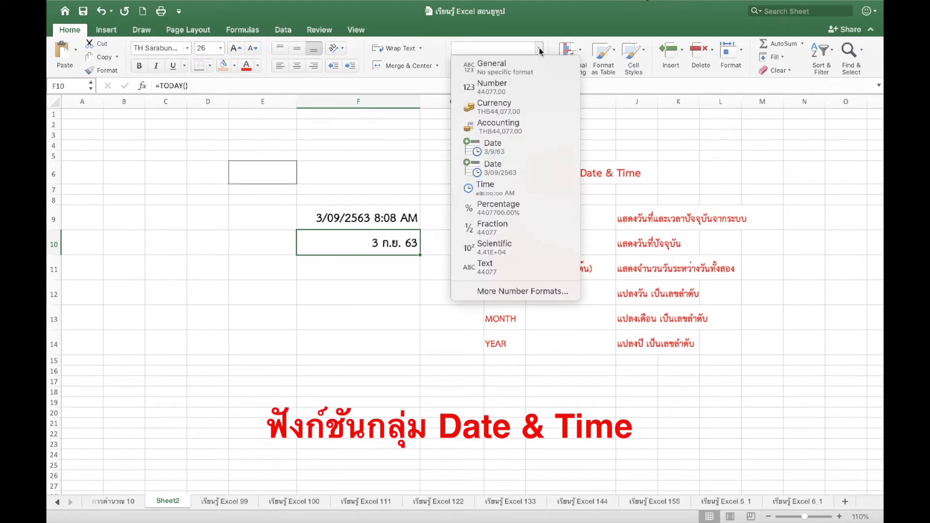
left_click(499, 291)
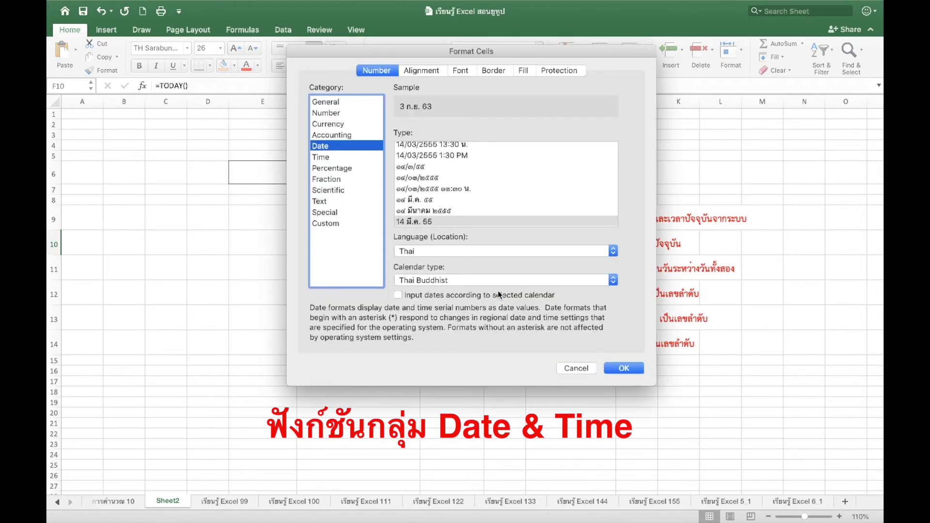
scroll(431, 203, "down", 1)
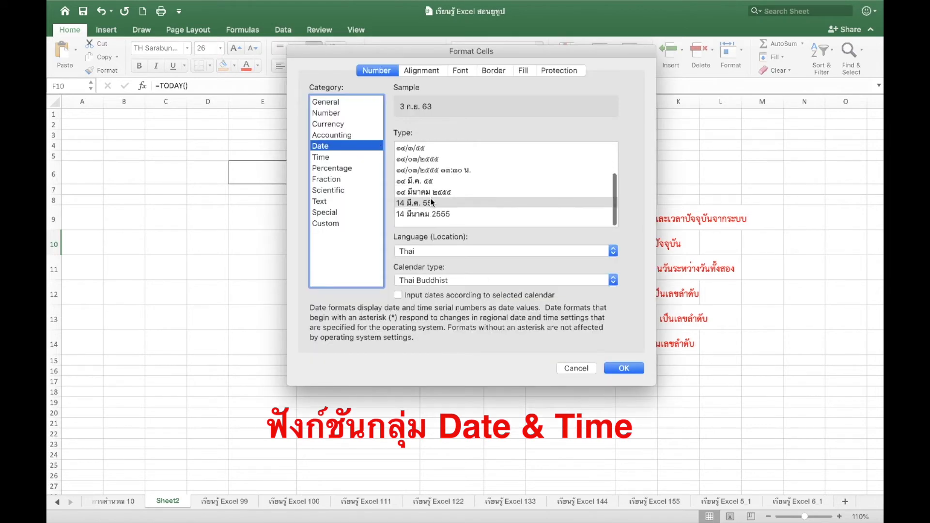
left_click(411, 211)
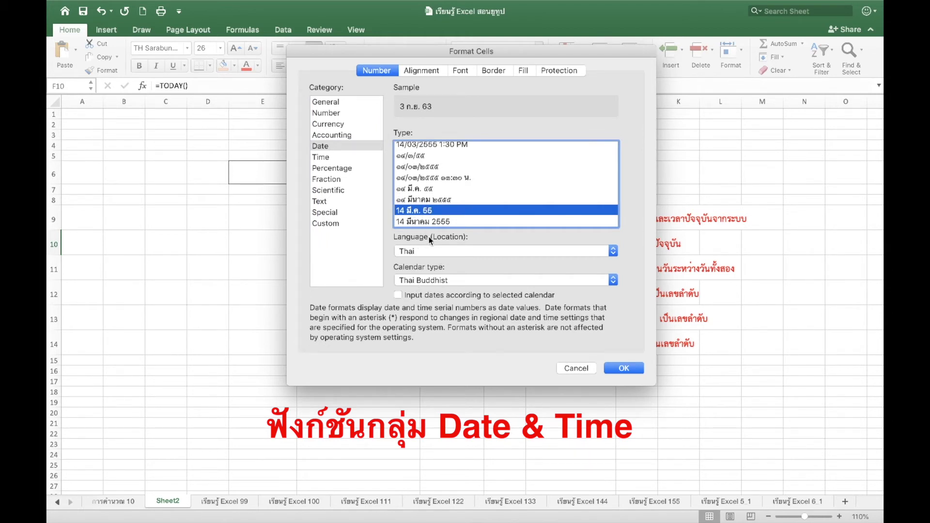
left_click(624, 369)
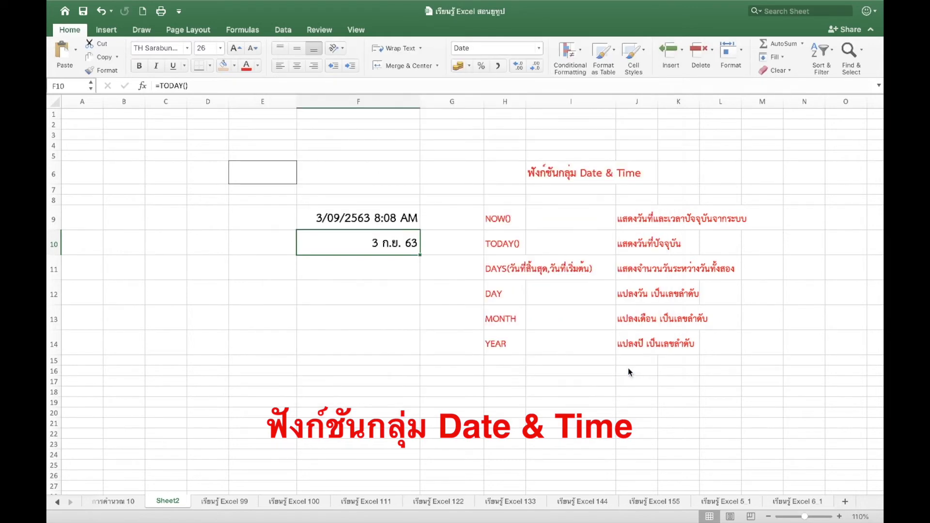
left_click(378, 267)
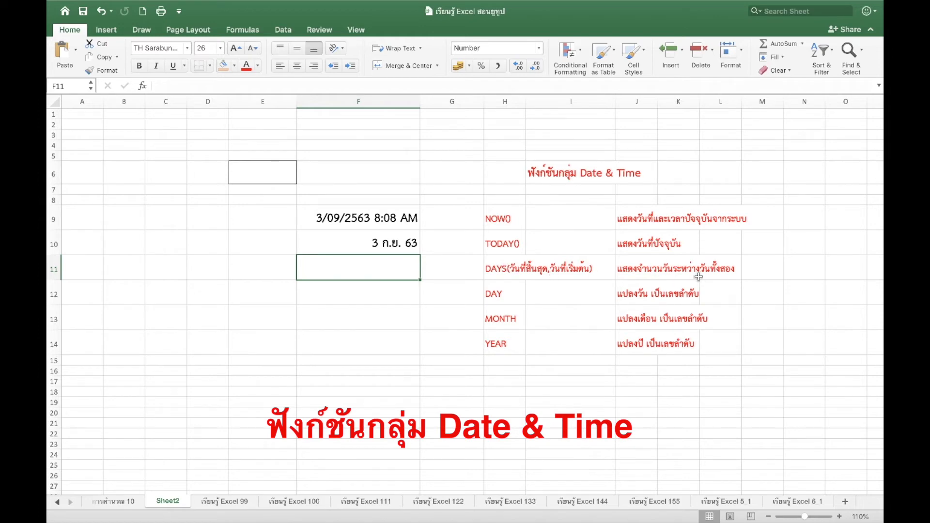
- Enter the start date 1/2/2020 in cell E9
left_click(334, 244)
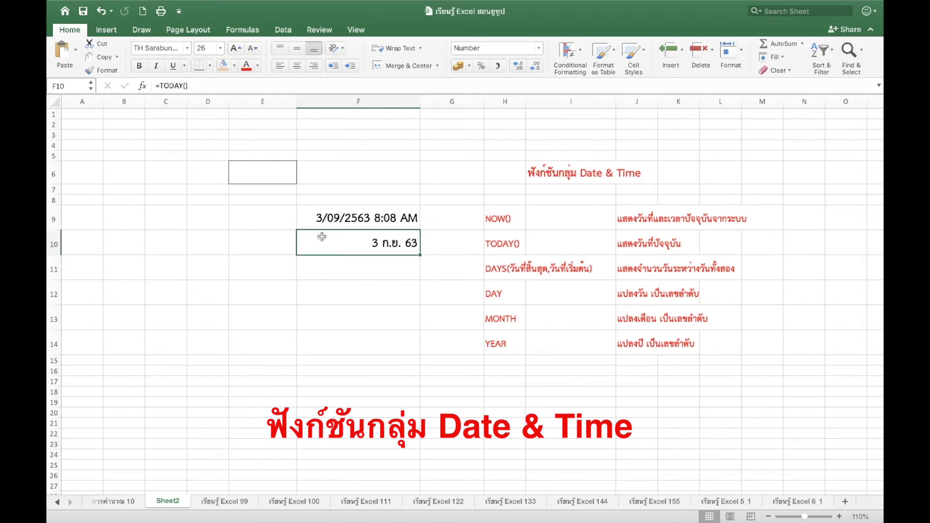
left_click(245, 217)
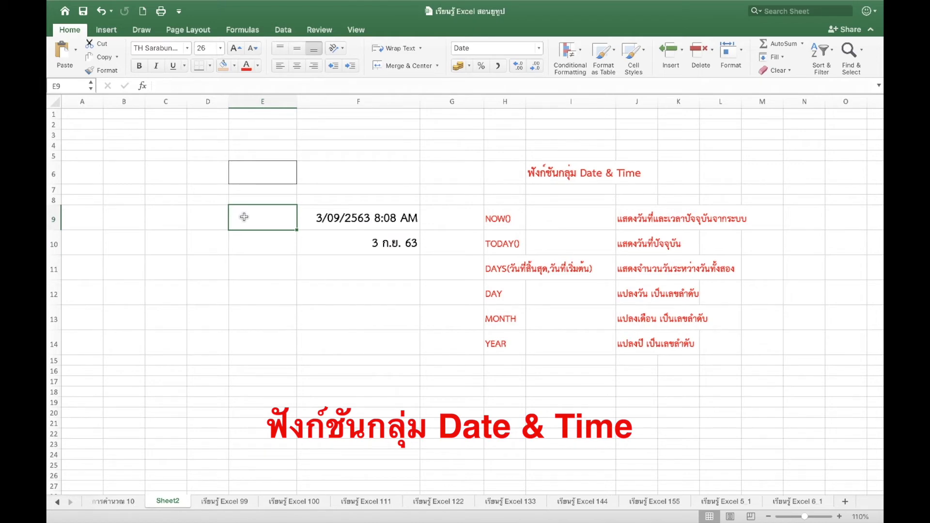
left_click(165, 82)
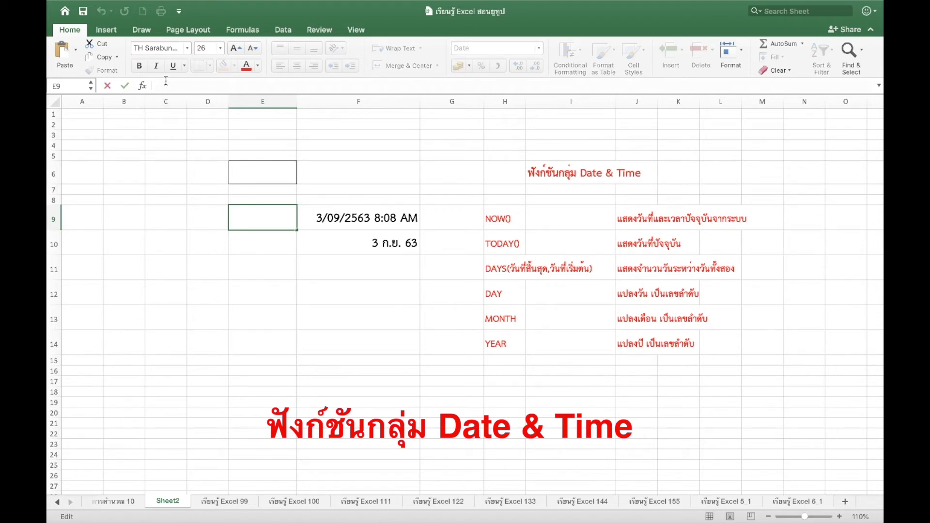
type("1")
type("/")
type("2/")
type("20")
type("20")
key("Return")
left_click(264, 218)
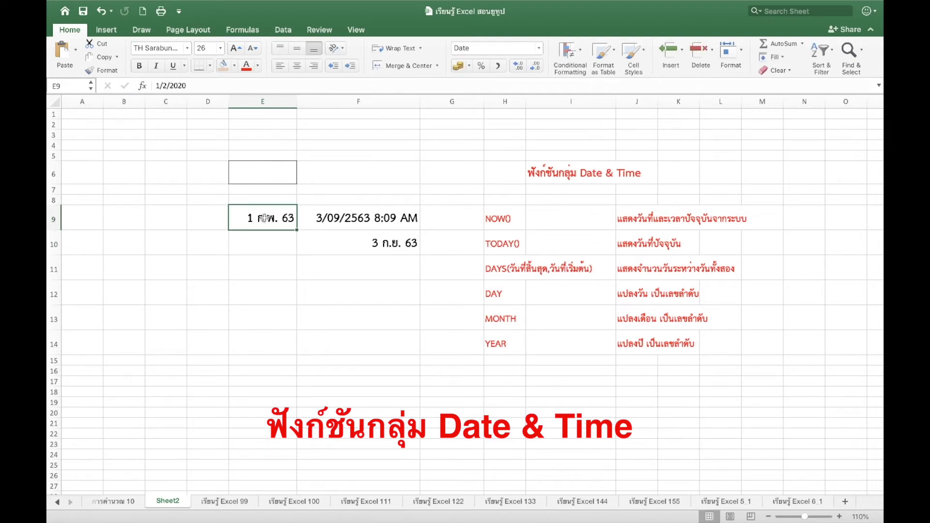
left_click(192, 86)
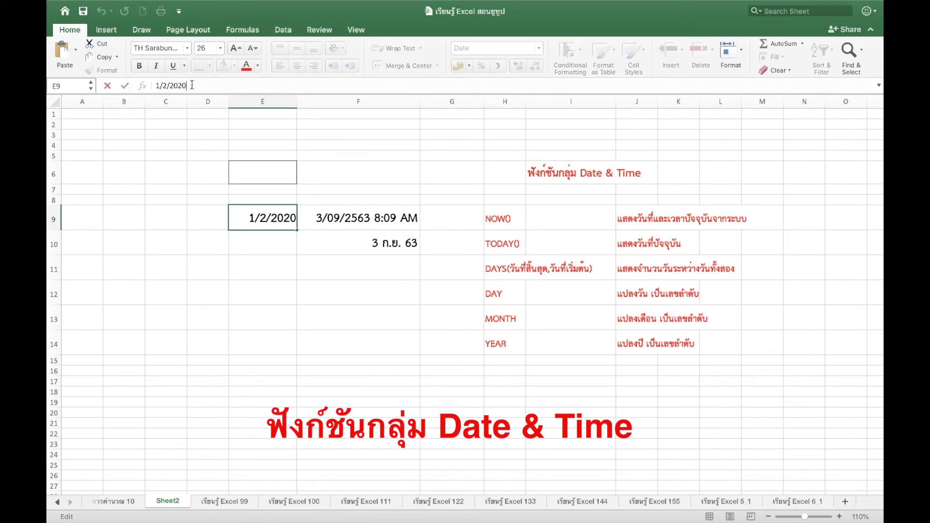
key("Return")
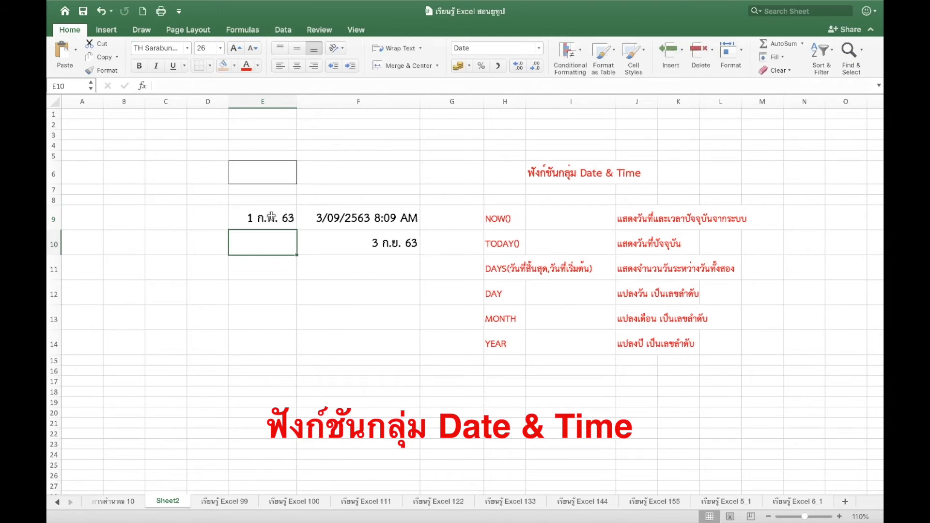
left_click(272, 217)
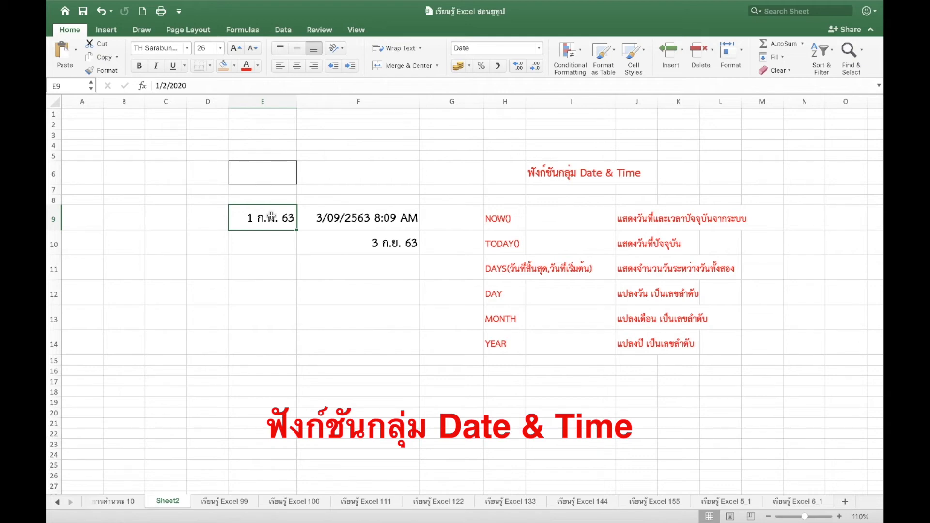
- Format E9 with the short Thai date type '14 มี.ค. 55', showing 1 ก.พ. 63
left_click(538, 48)
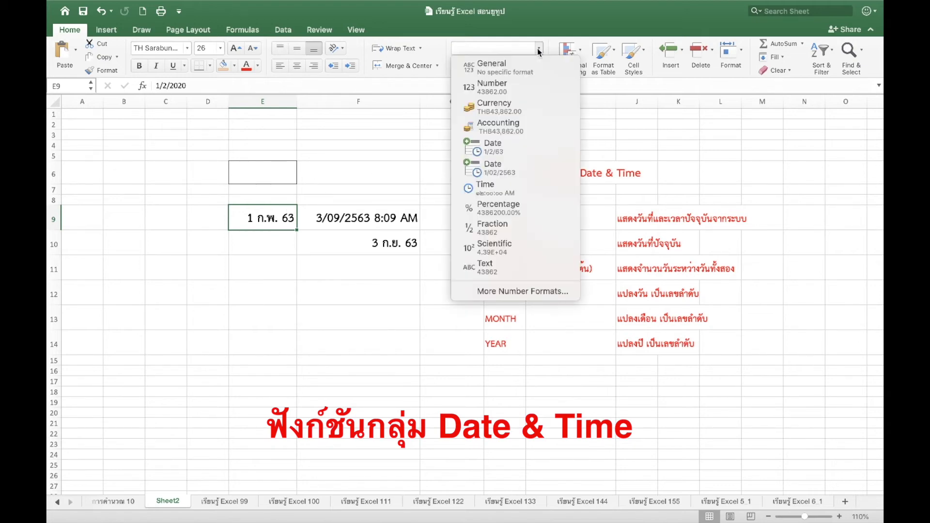
left_click(491, 292)
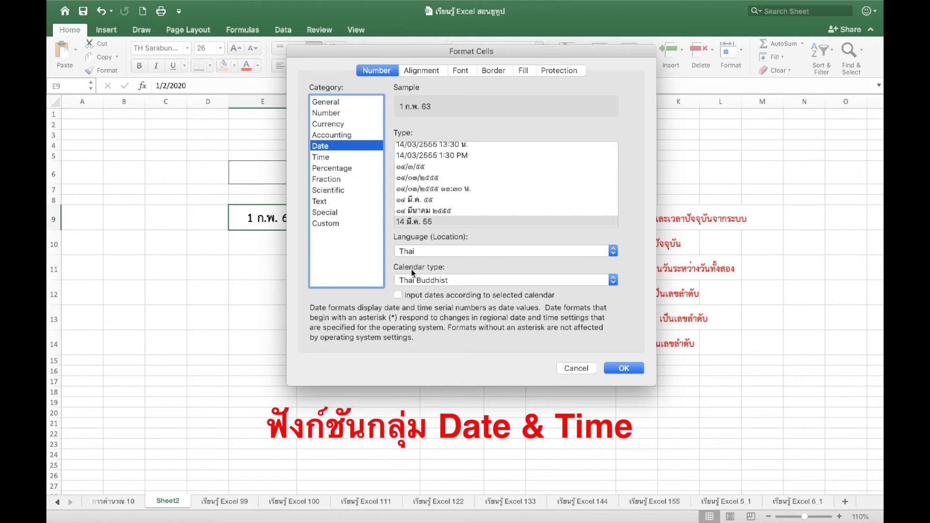
scroll(464, 177, "down", 1)
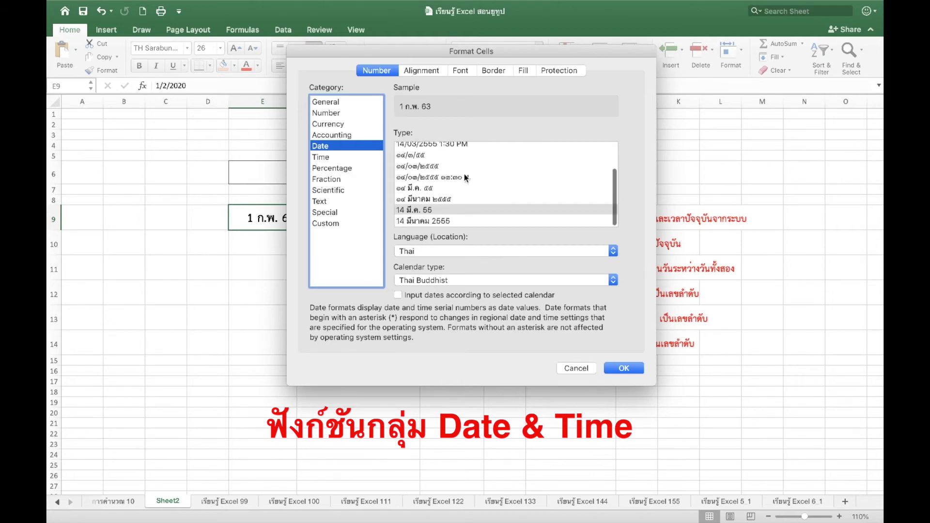
left_click(418, 209)
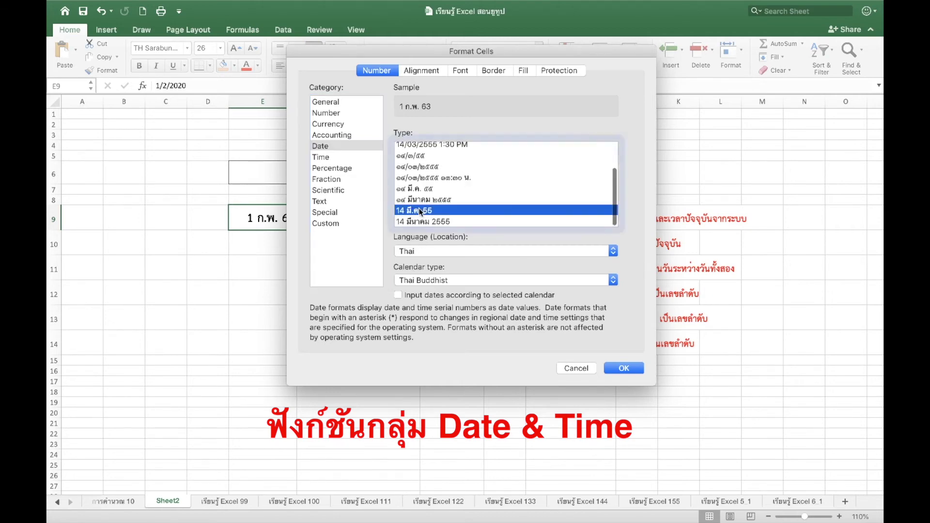
left_click(620, 367)
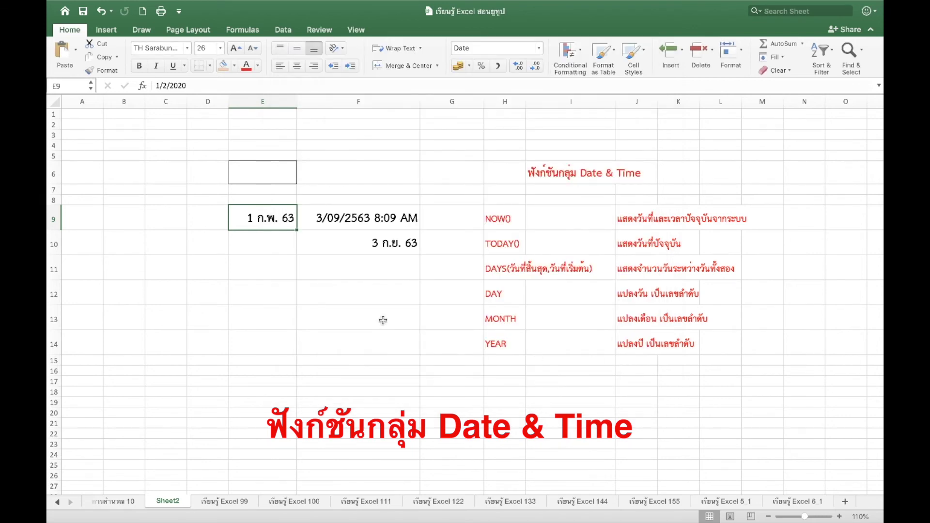
left_click(282, 243)
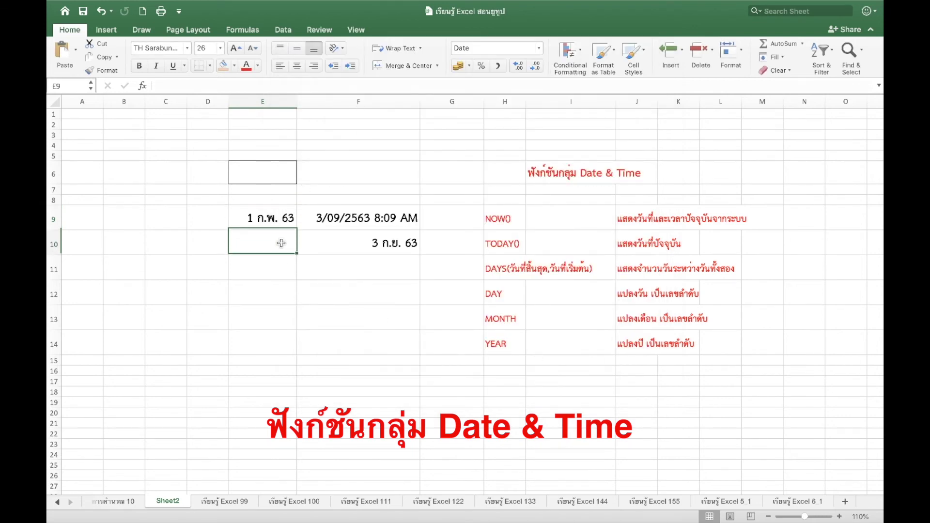
left_click(264, 219)
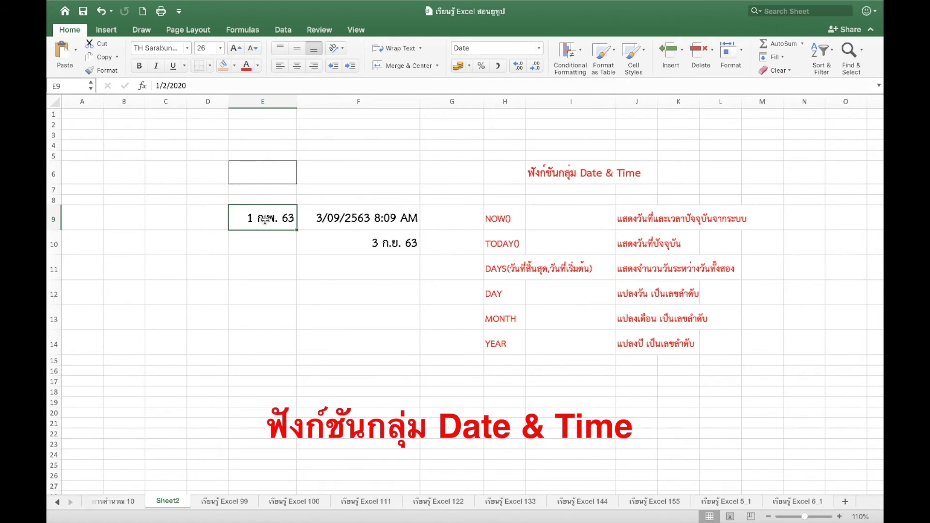
left_click(198, 85)
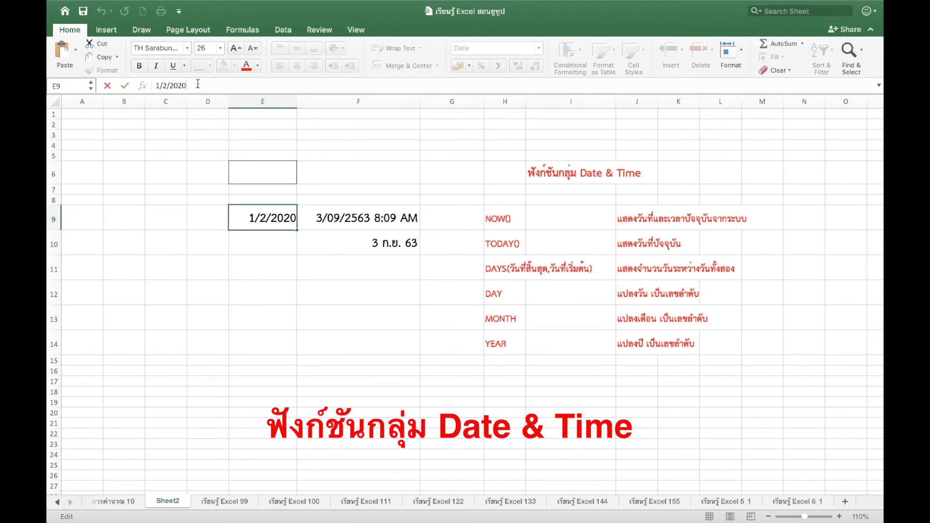
key("Return")
left_click(266, 210)
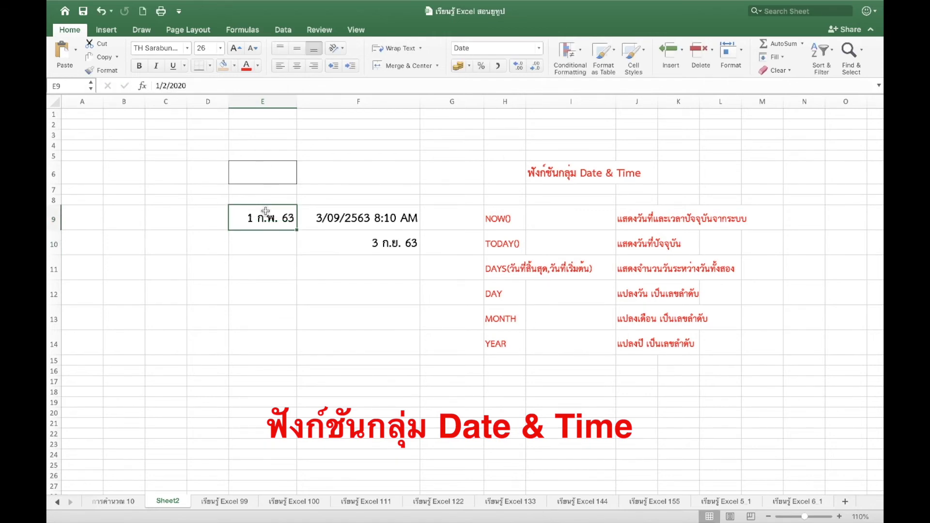
left_click(346, 245)
left_click(271, 220)
left_click(390, 267)
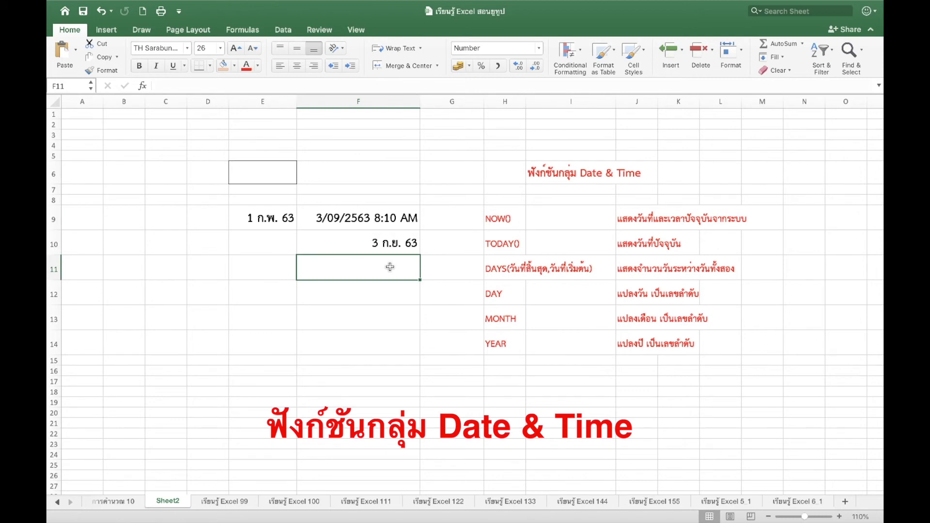
left_click(279, 217)
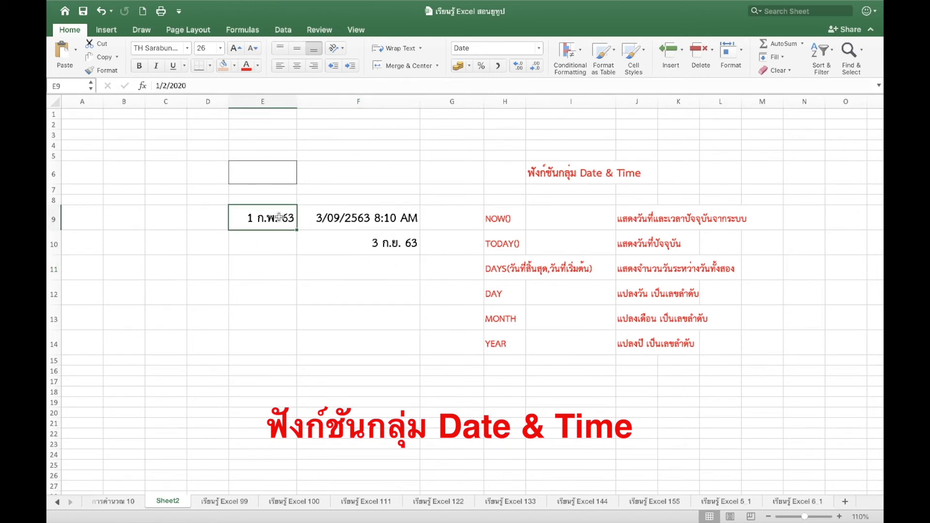
left_click(388, 267)
left_click(387, 241)
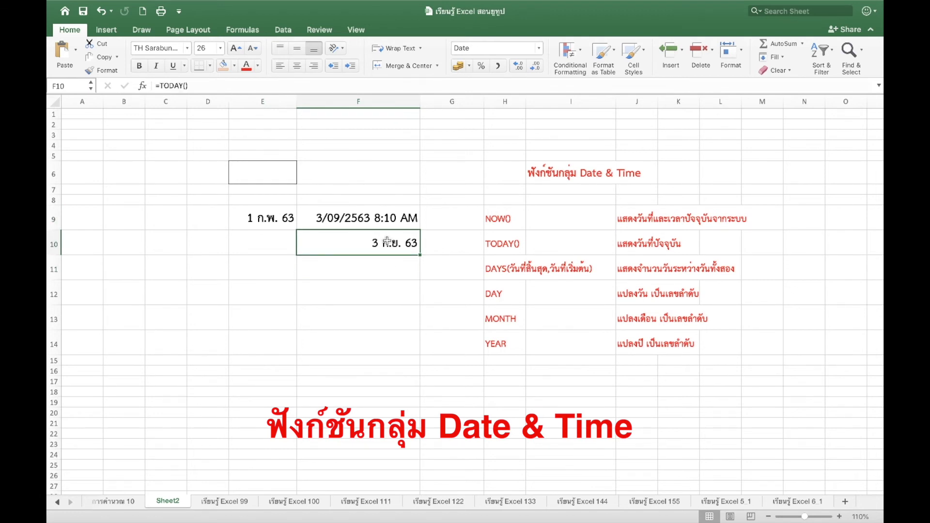
left_click(377, 266)
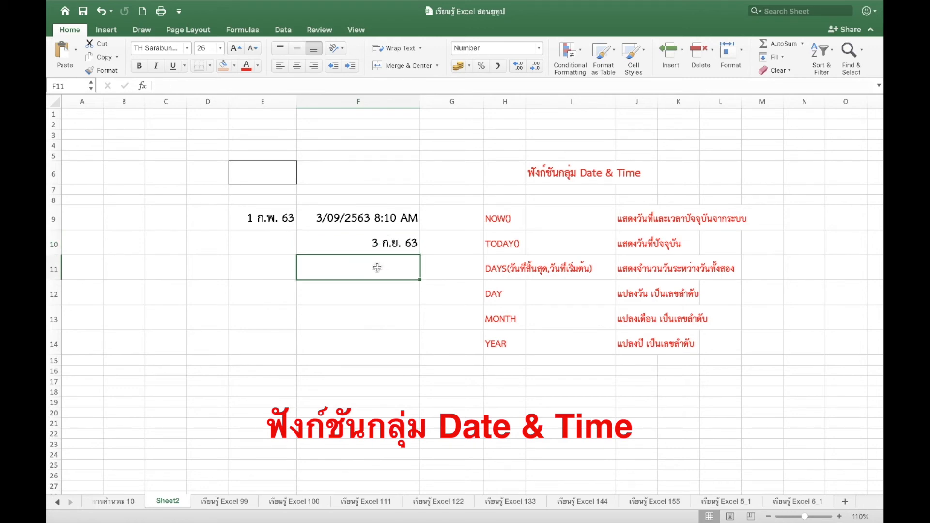
- Enter =DAYS(F10,E9) in F11 to get 215 days
type("=")
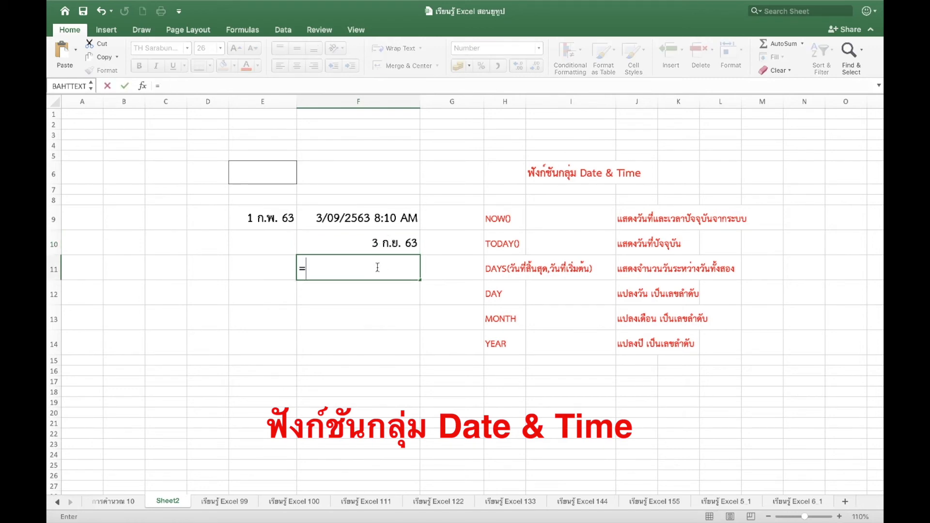
type("days")
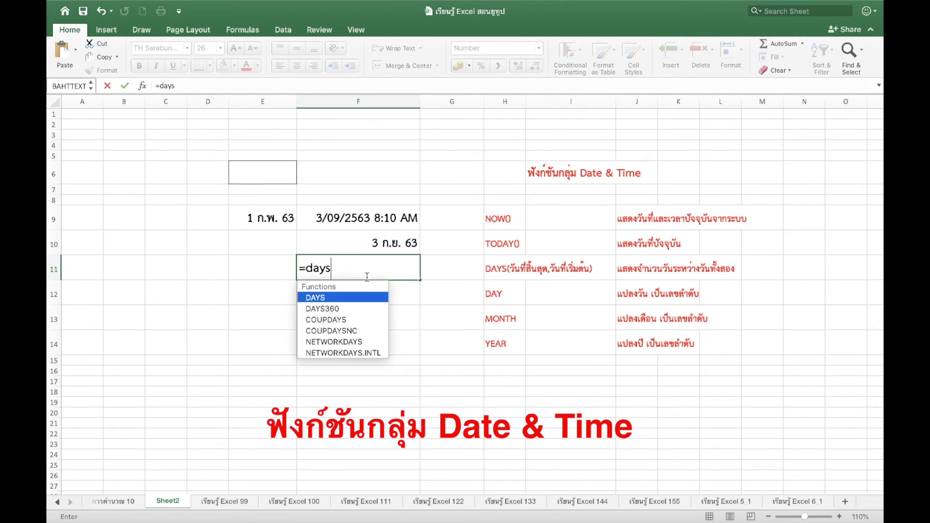
double_click(341, 298)
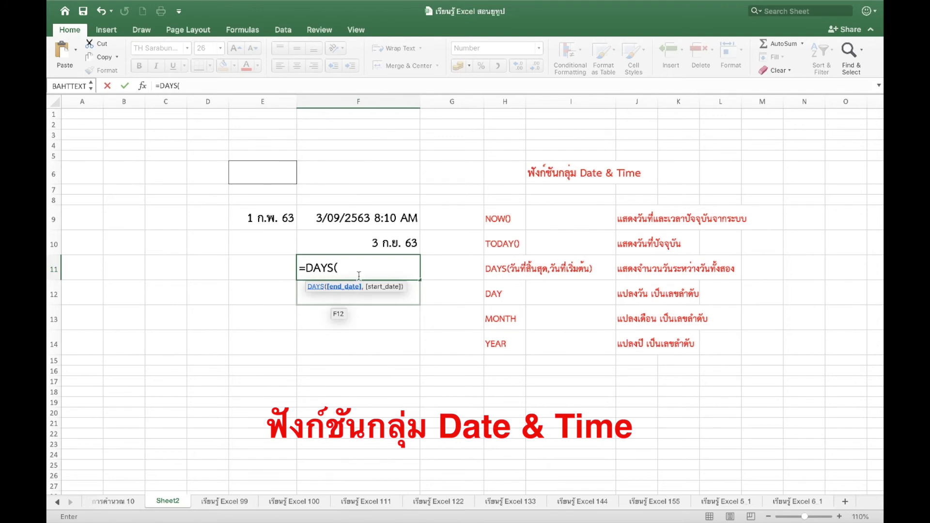
left_click(380, 244)
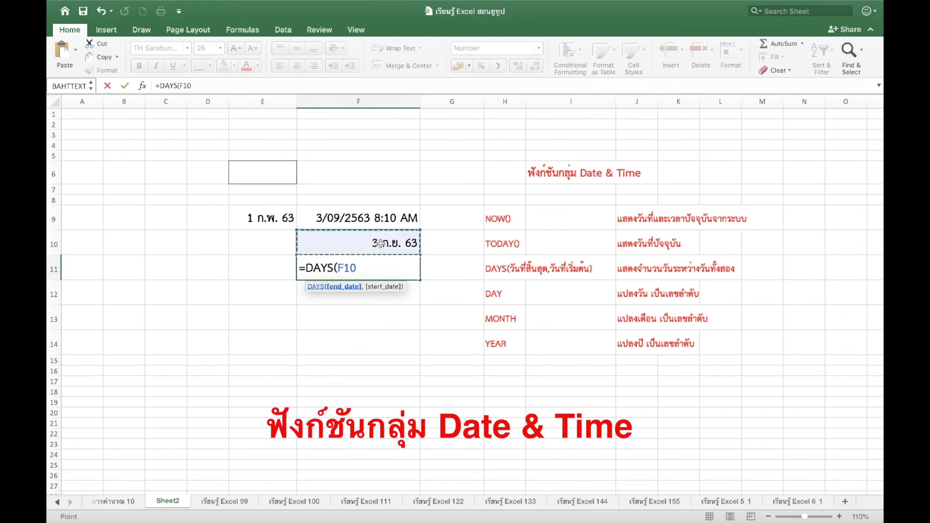
type(",")
left_click(264, 218)
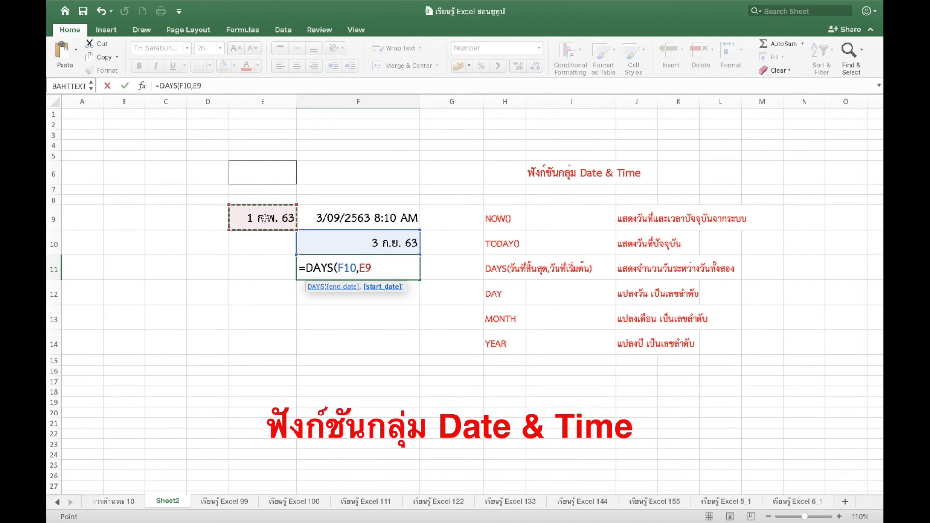
key("Return")
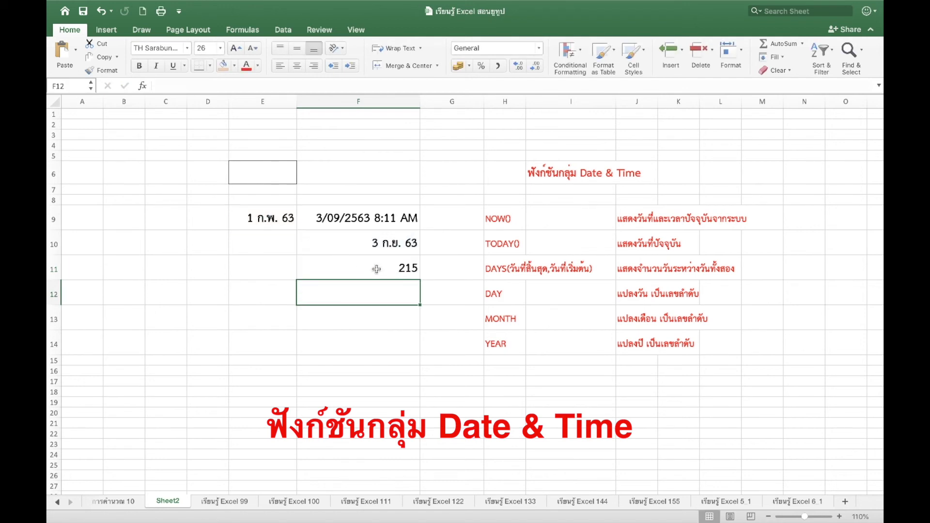
left_click(386, 267)
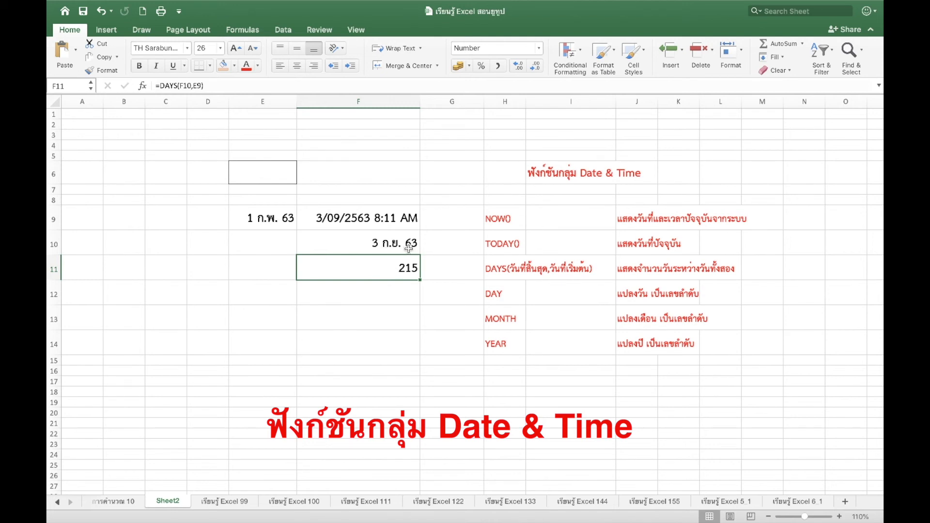
- Enter =DAY(F10) in F12, returning the day number 3
left_click(407, 293)
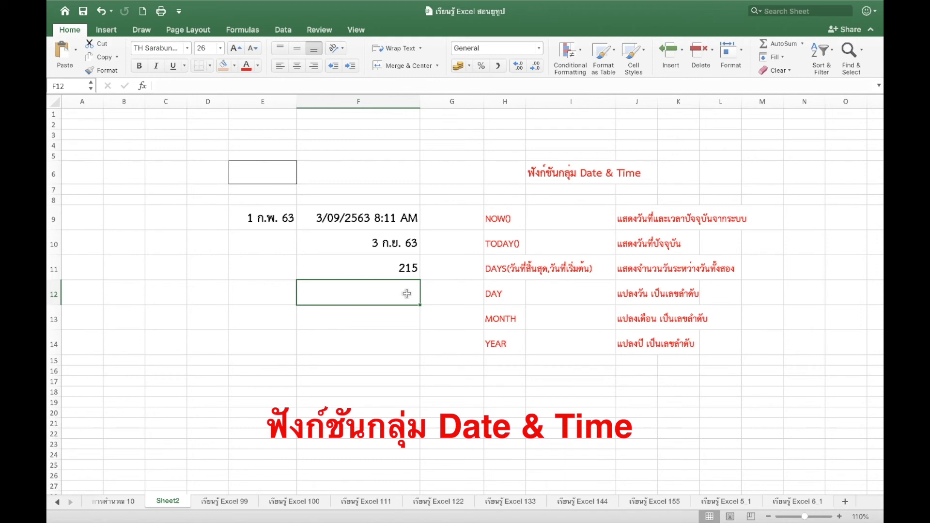
type("=d")
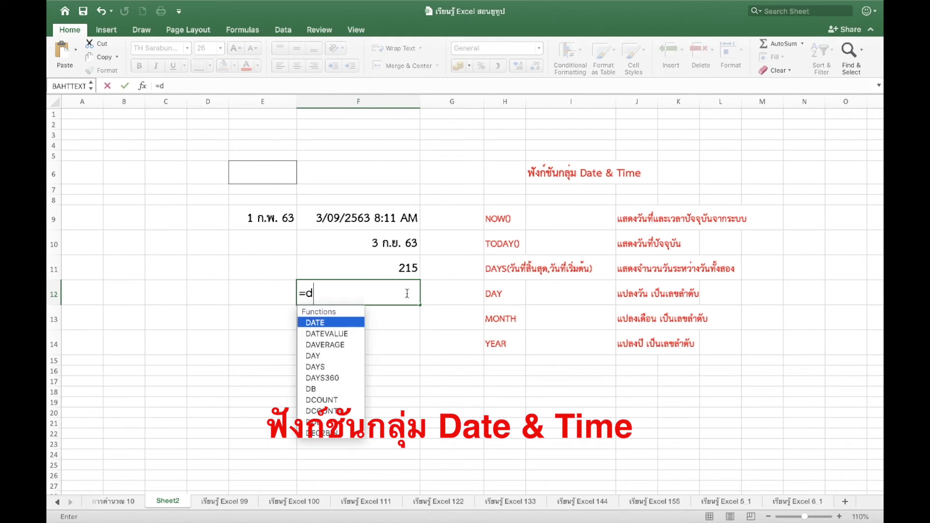
type("ay")
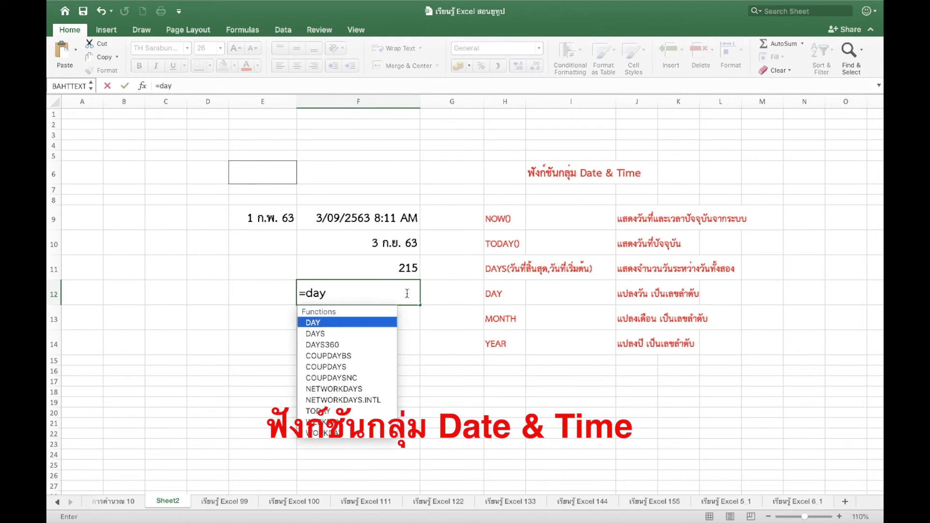
double_click(325, 322)
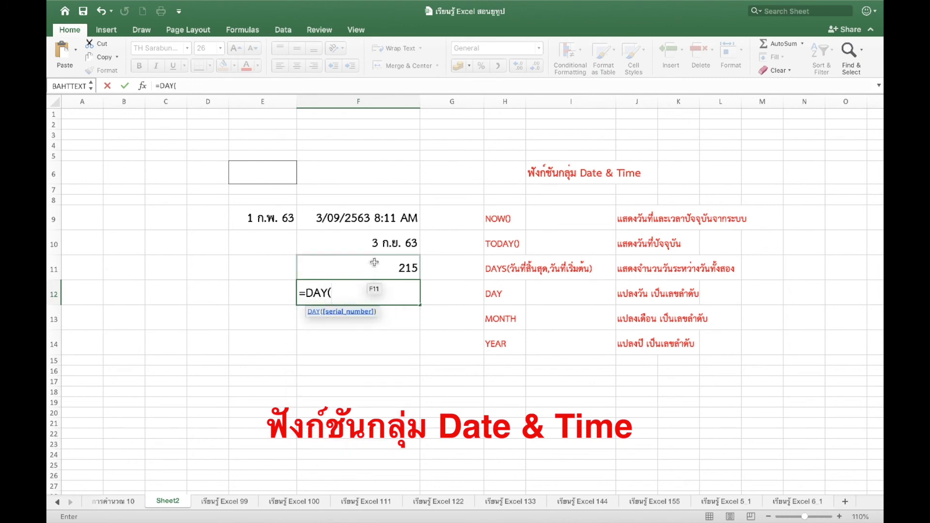
left_click(388, 242)
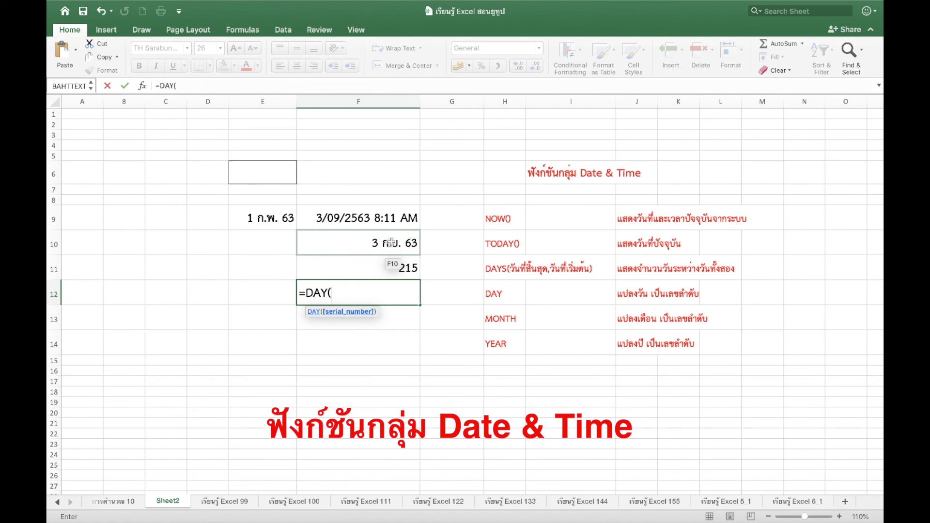
left_click(390, 243)
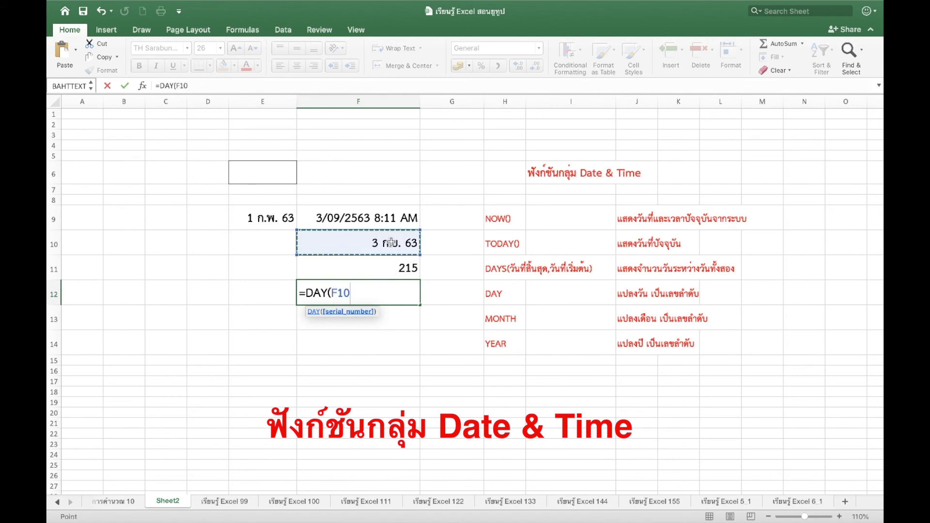
key("Return")
left_click(401, 291)
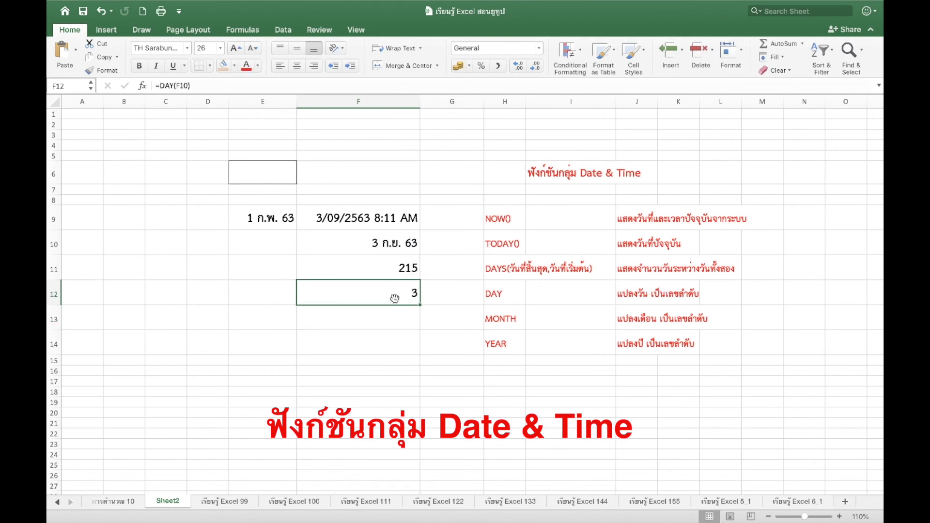
left_click(400, 319)
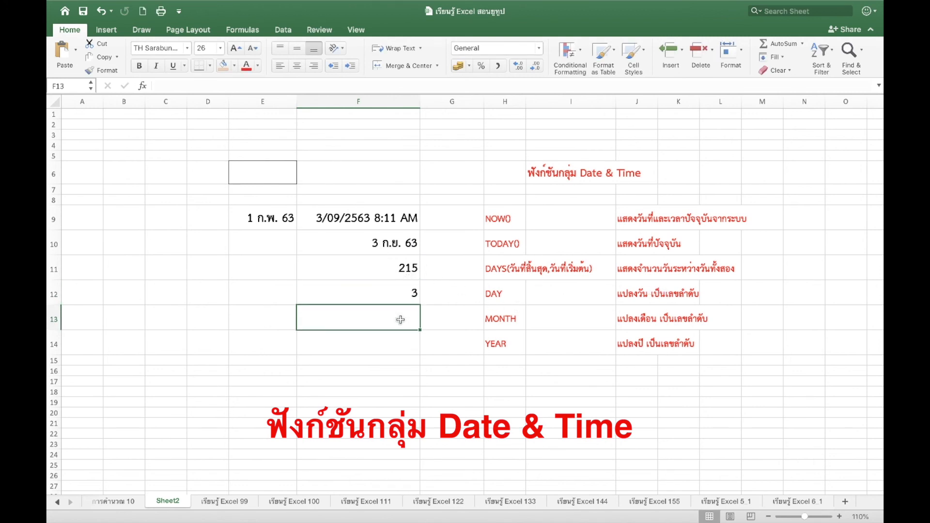
- Enter =MONTH(F10) in F13, returning the month number 9
type("=Mo")
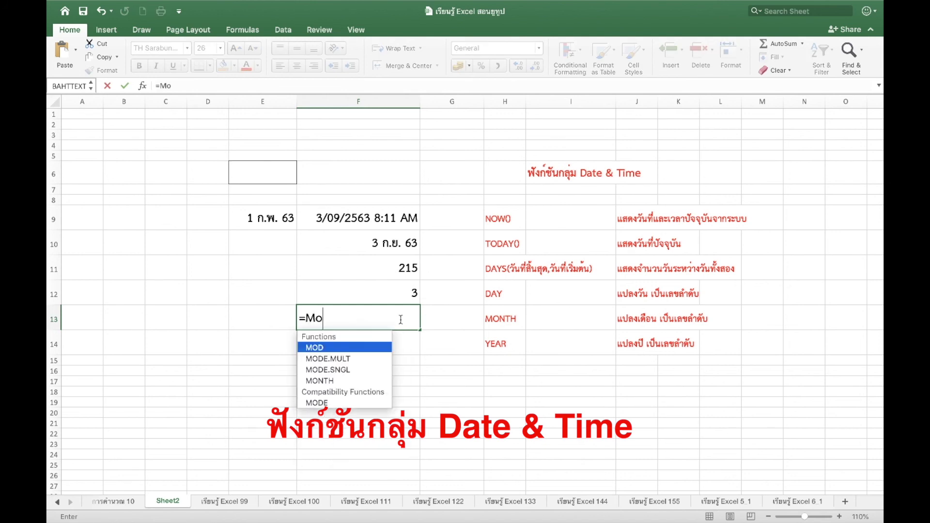
type("n")
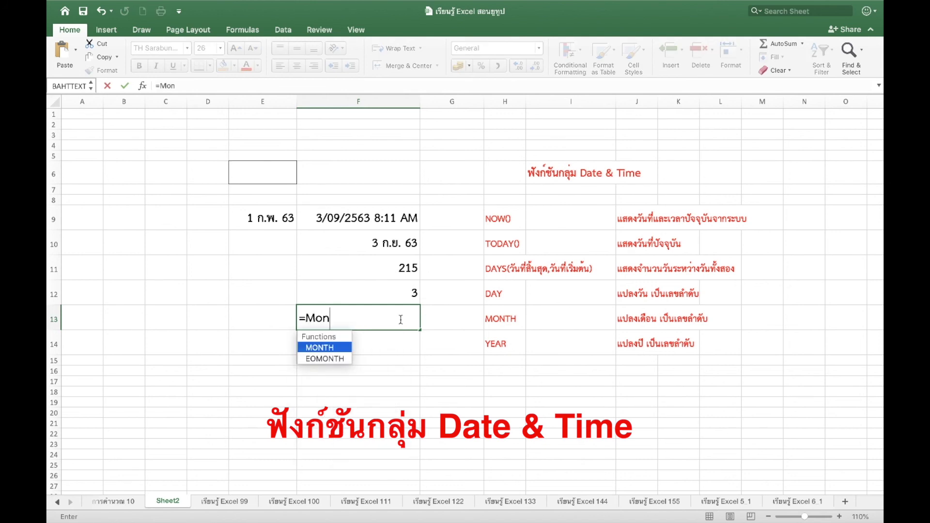
double_click(337, 344)
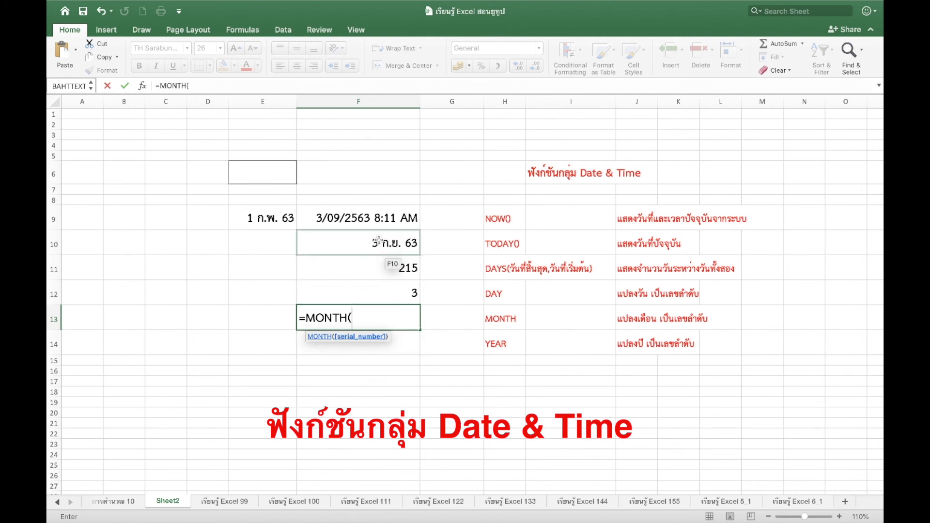
left_click(379, 239)
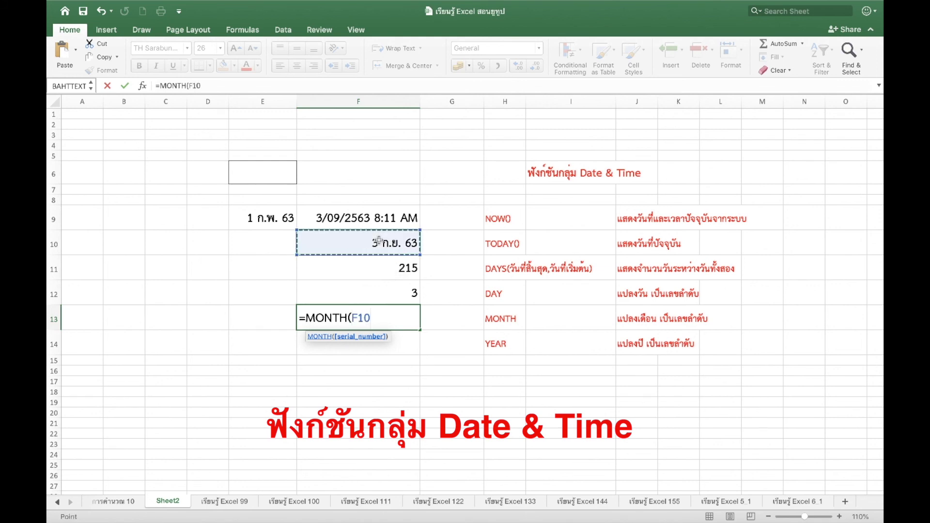
key("Return")
left_click(407, 316)
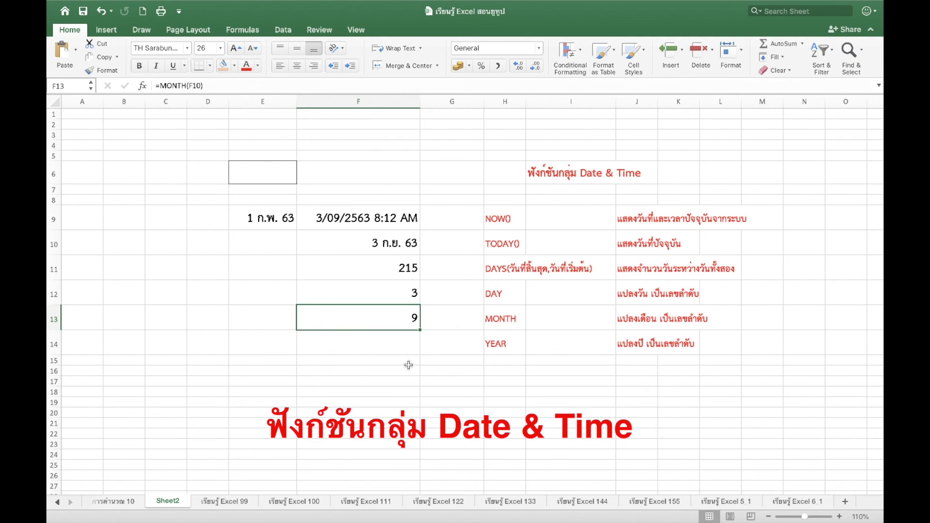
- Enter =YEAR(F10) in F14, returning the year 2020
left_click(399, 351)
type("=")
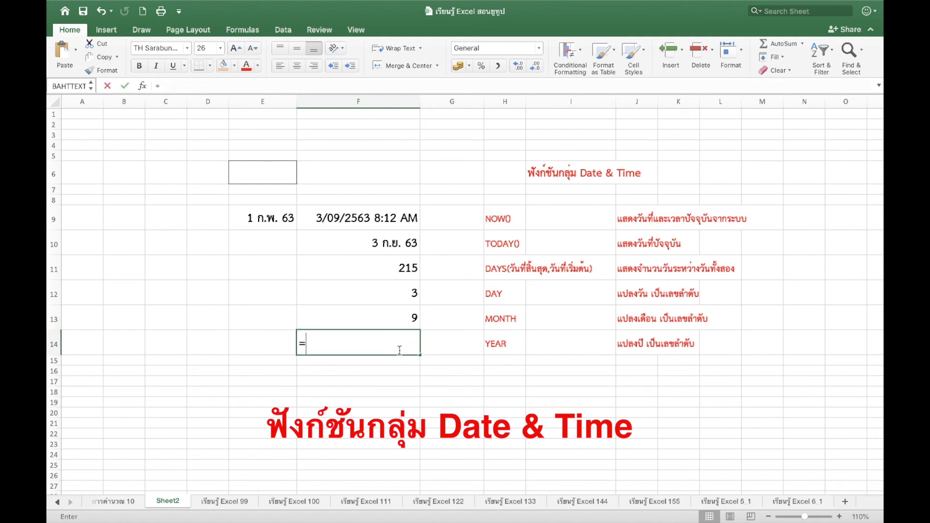
type("y")
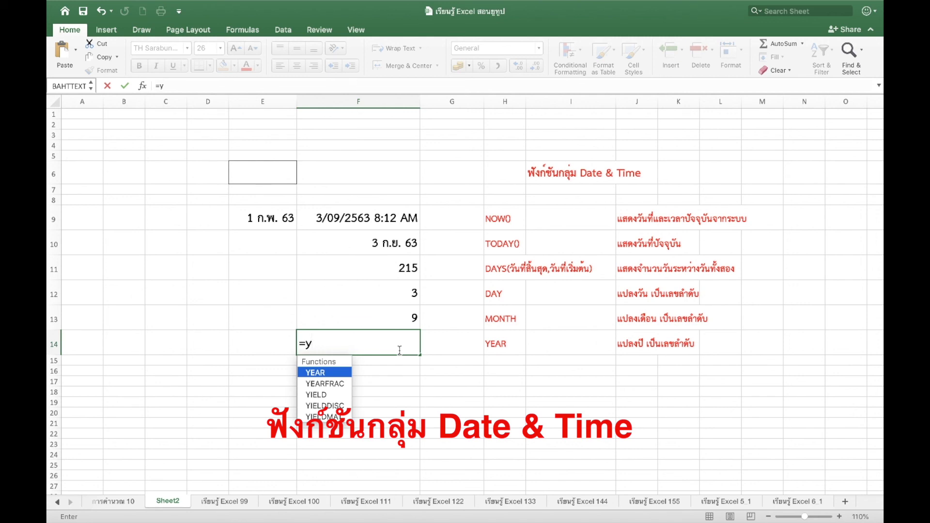
double_click(334, 371)
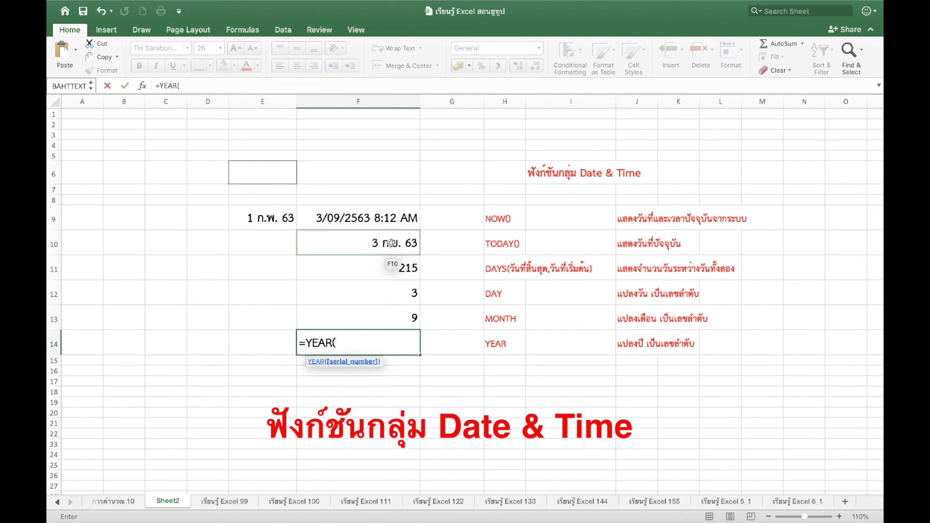
left_click(390, 243)
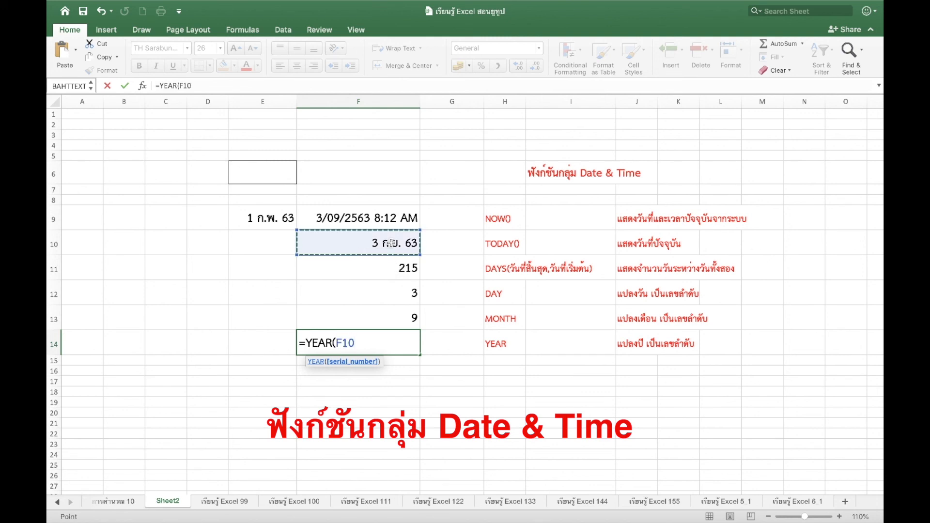
key("Return")
left_click(394, 336)
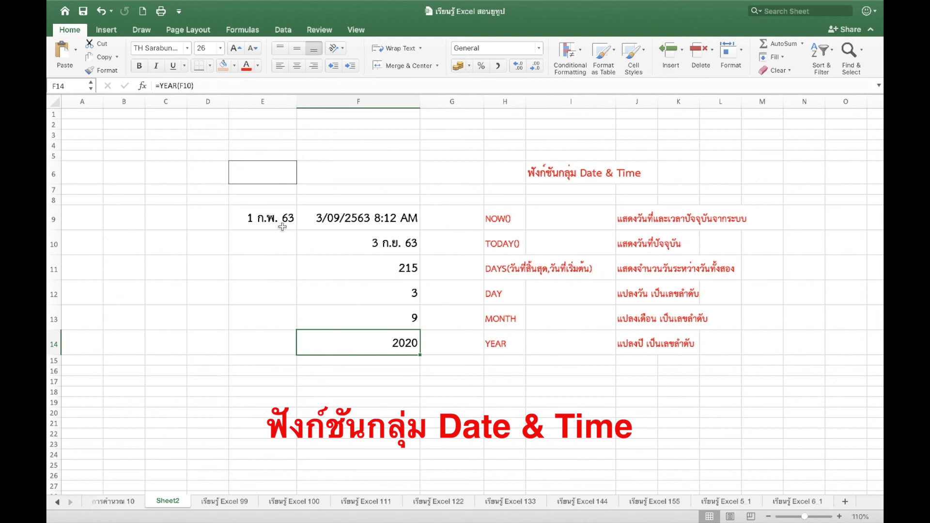
scroll(443, 369, "up", 1)
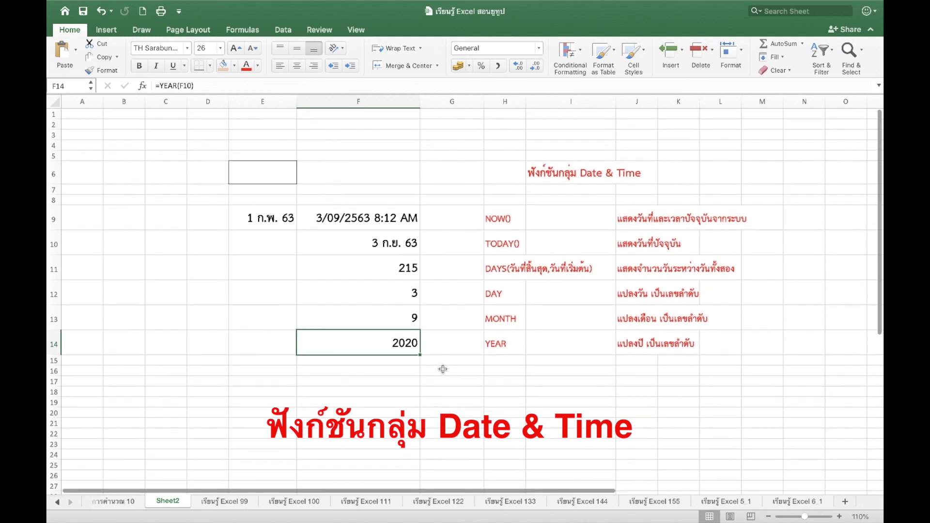